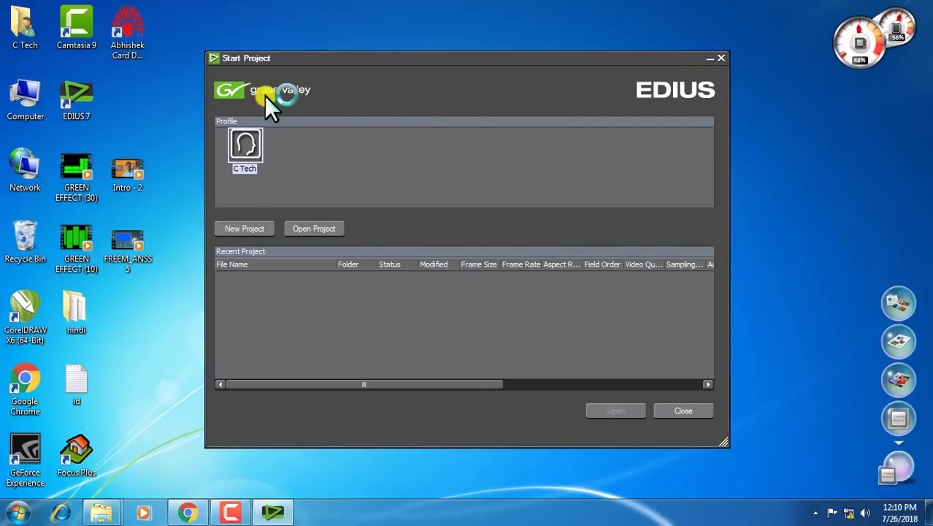
# Step: Create a new project named "today" with the HD 1920x1080 59.94i 16:9 10bit preset
pyautogui.click(237, 230)
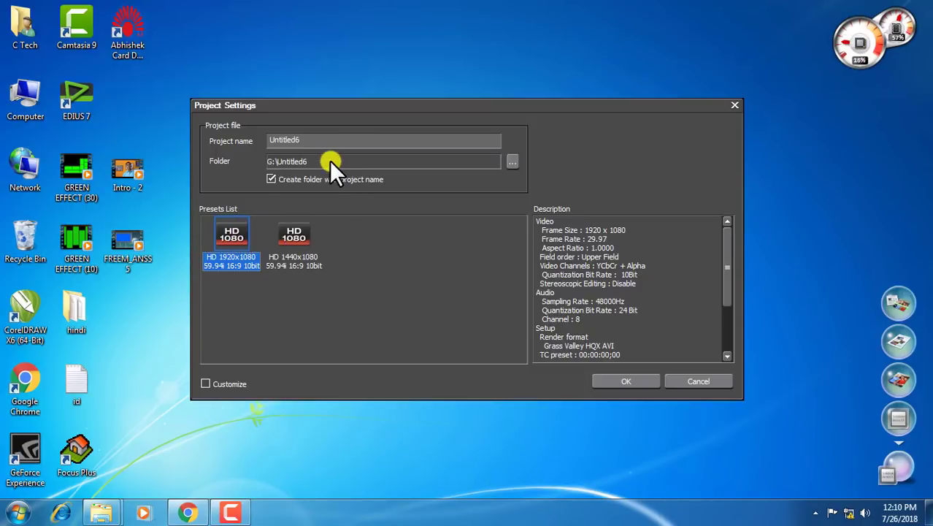
pyautogui.moveTo(305, 140); pyautogui.dragTo(245, 142)
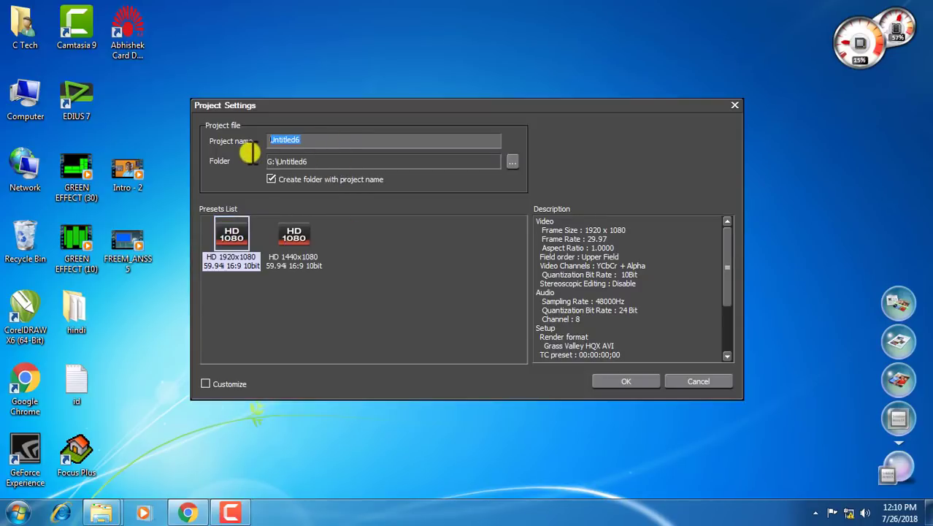
pyautogui.write('today')
pyautogui.click(621, 375)
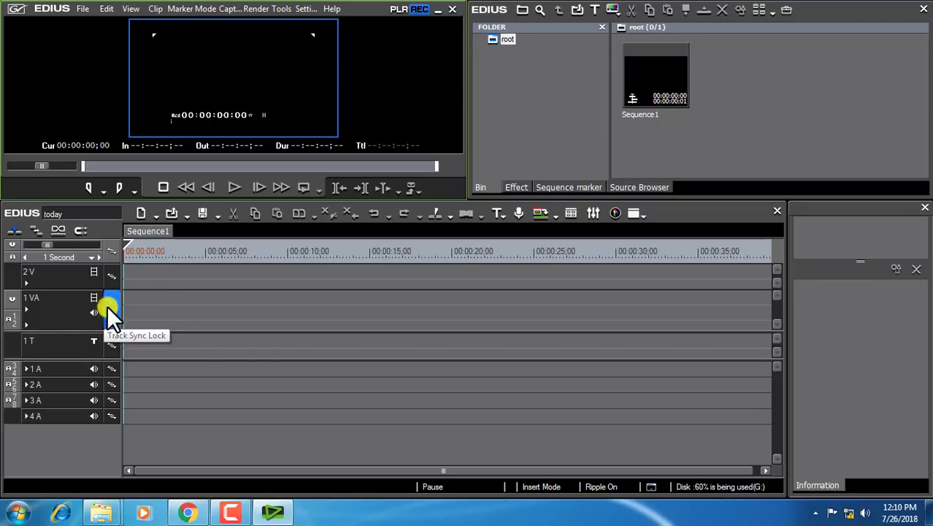
# Step: Add 3 video-only (V) tracks below track 2 V in the timeline
pyautogui.rightClick(56, 279)
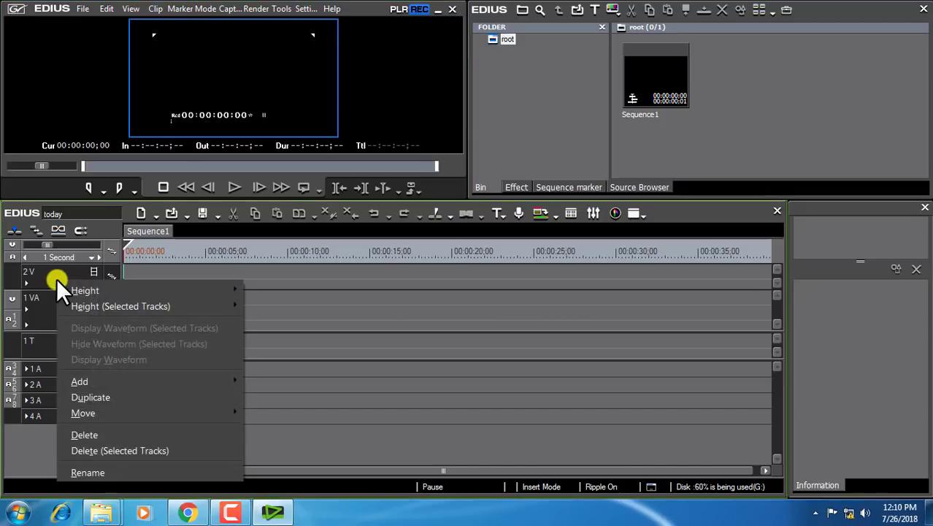
pyautogui.moveTo(104, 377)
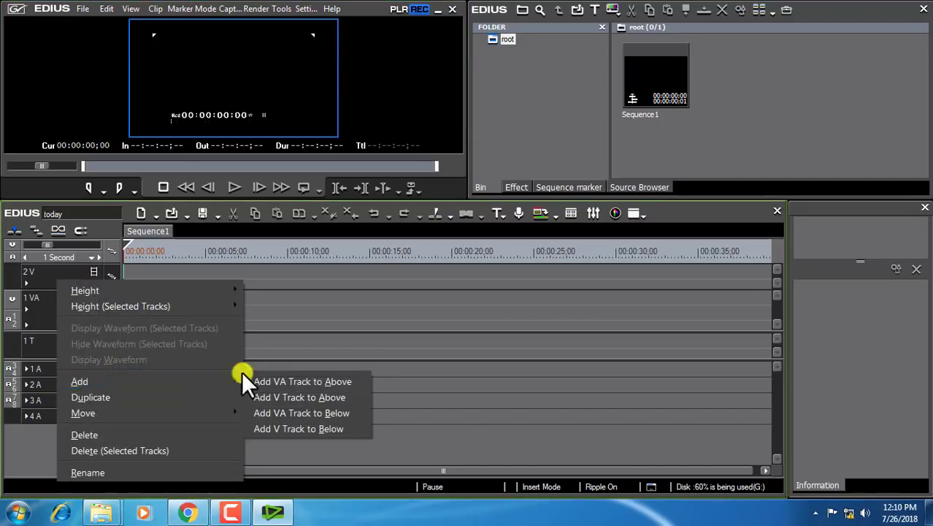
pyautogui.click(313, 430)
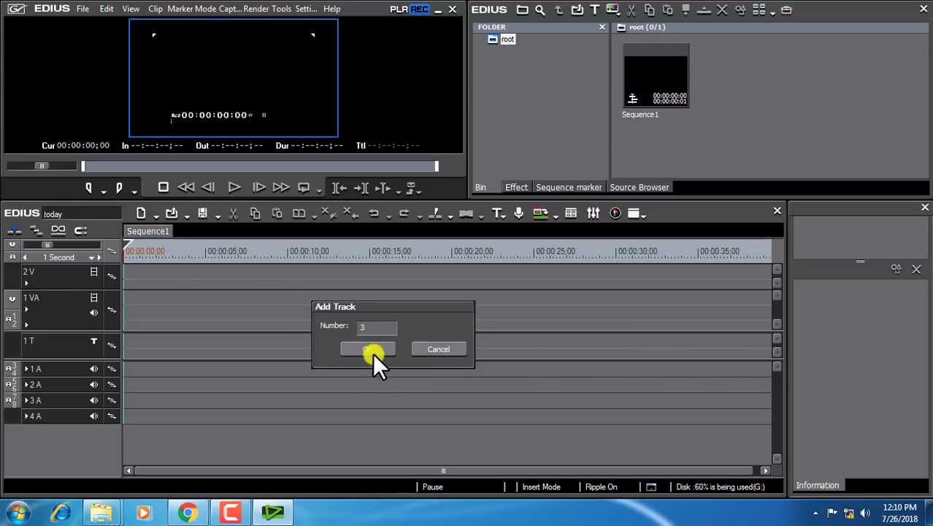
pyautogui.click(373, 352)
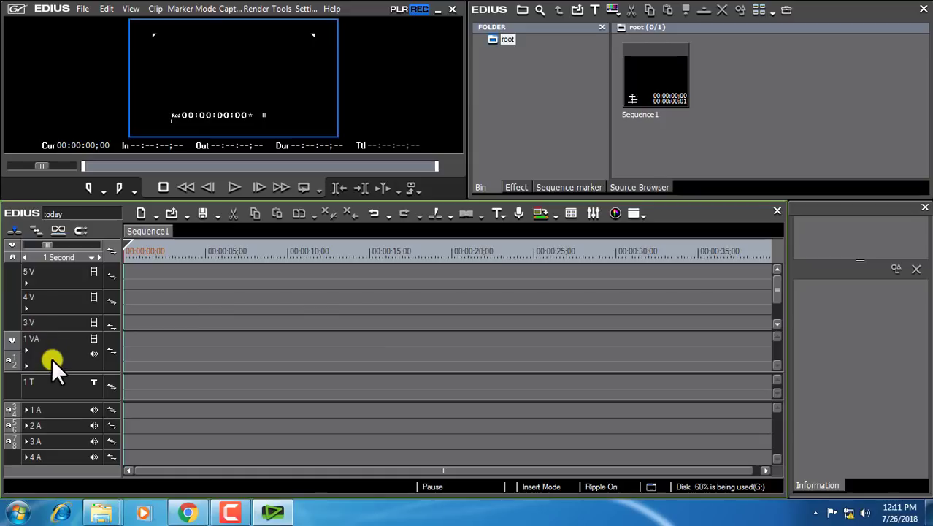
pyautogui.click(47, 279)
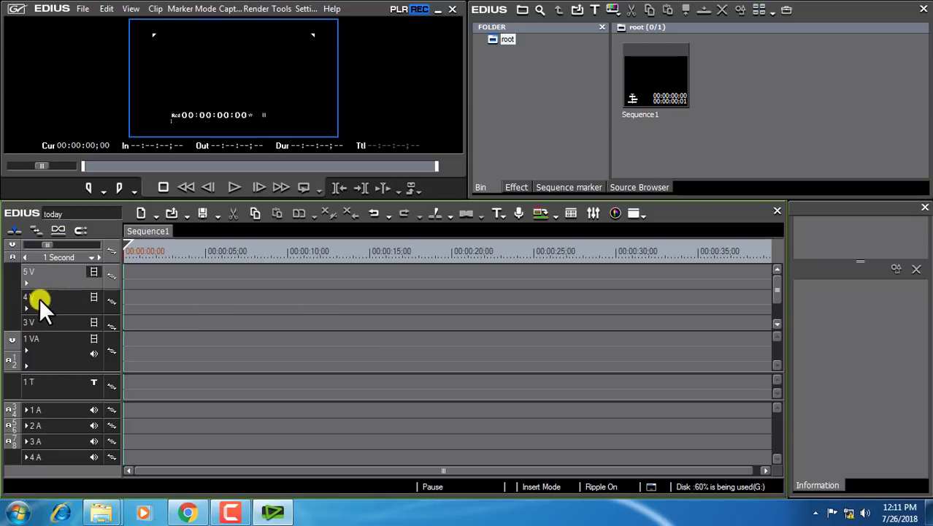
pyautogui.click(38, 300)
pyautogui.click(35, 326)
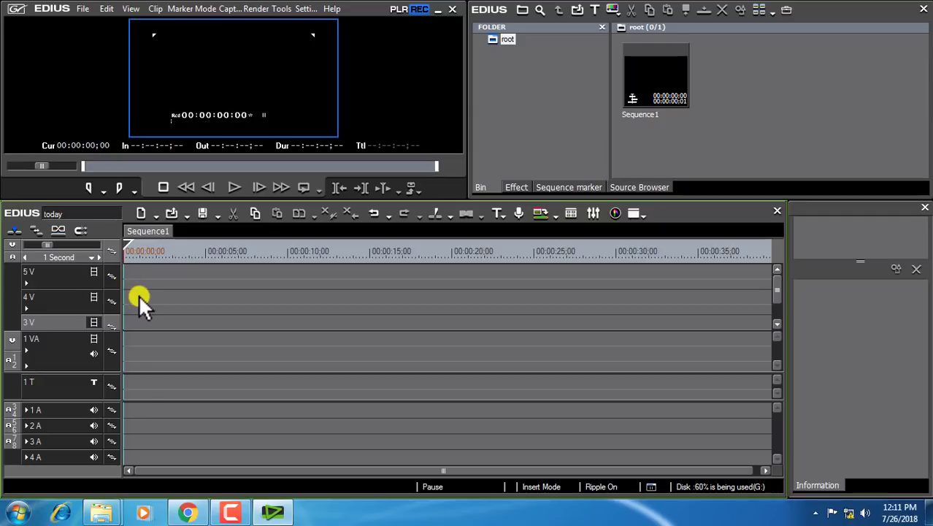
pyautogui.click(78, 297)
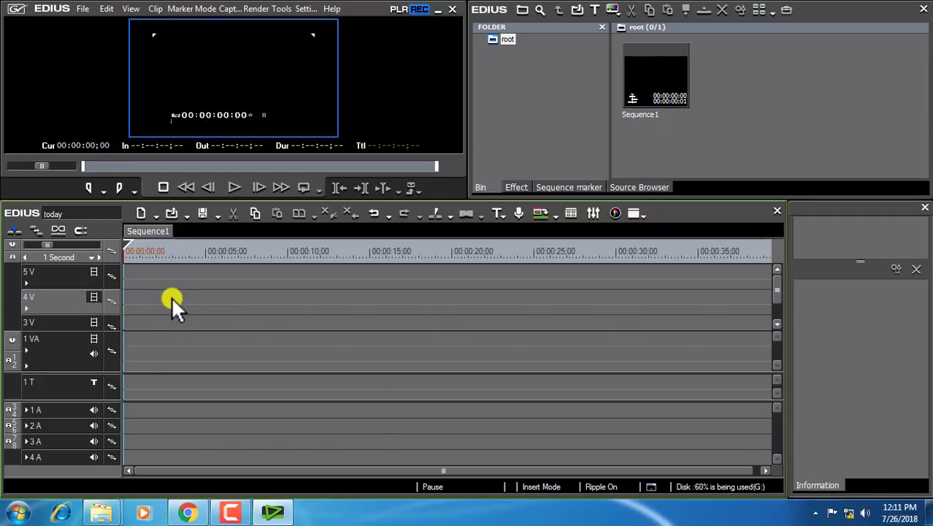
pyautogui.rightClick(172, 297)
pyautogui.click(525, 117)
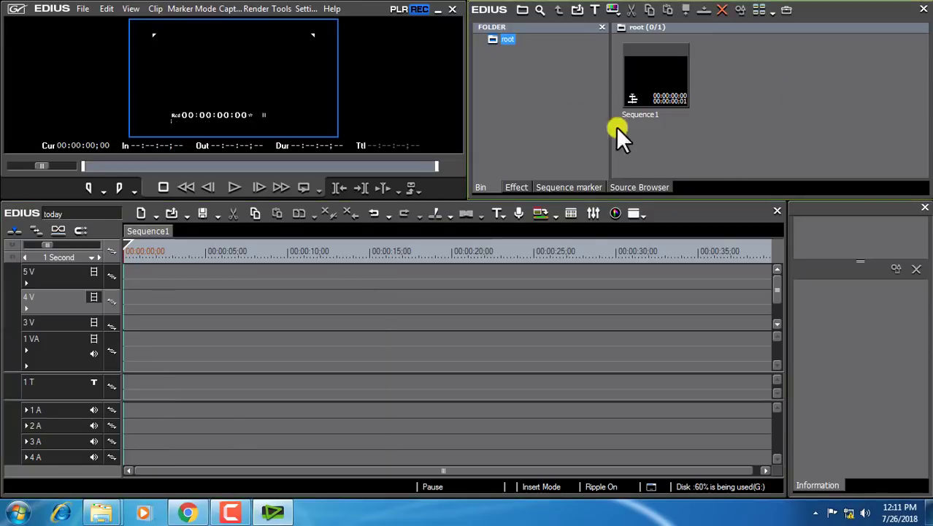
pyautogui.click(633, 165)
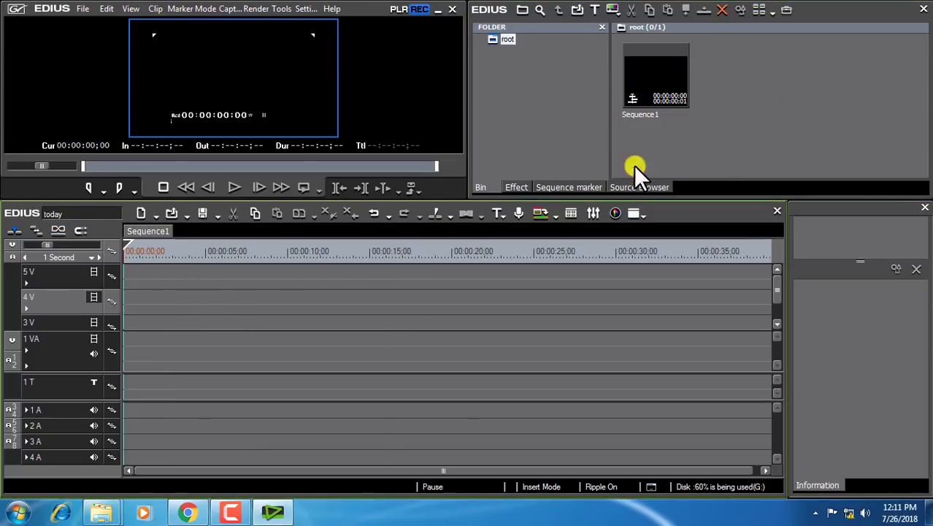
# Step: Import the Intro - 2 clip from the Desktop into the bin and place it at the start of track 4 V
pyautogui.click(491, 187)
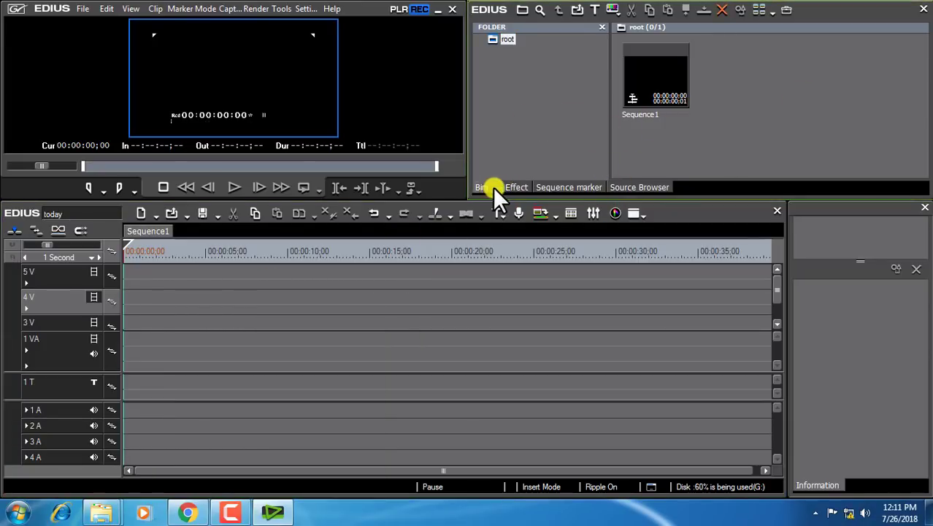
pyautogui.rightClick(734, 98)
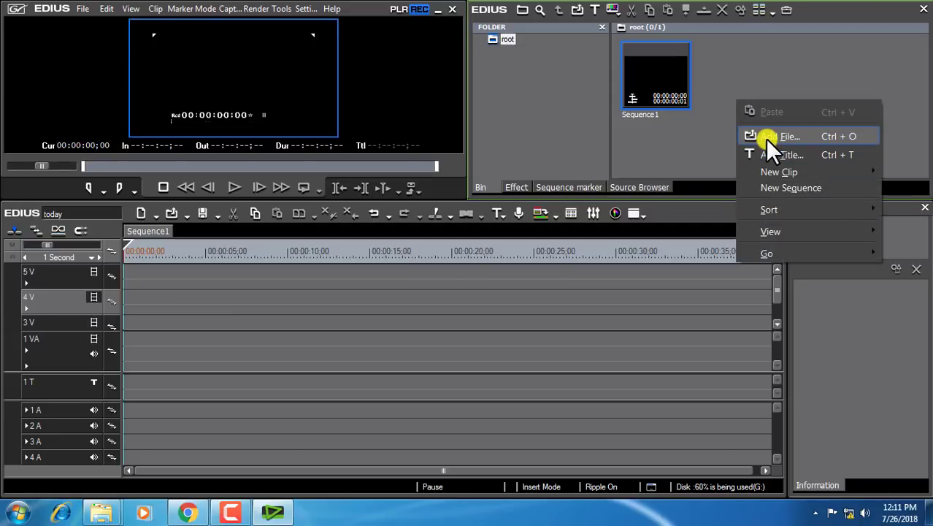
pyautogui.click(766, 137)
pyautogui.click(398, 102)
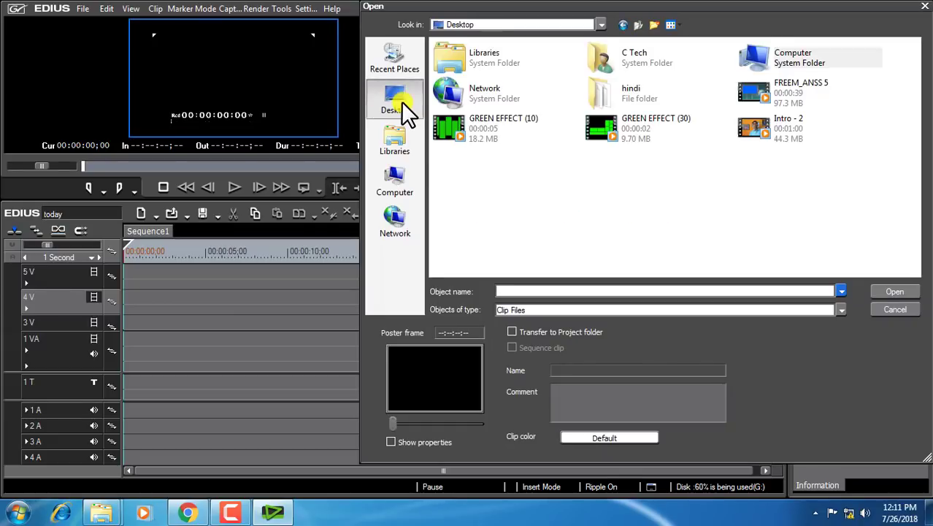
pyautogui.click(781, 131)
pyautogui.click(881, 289)
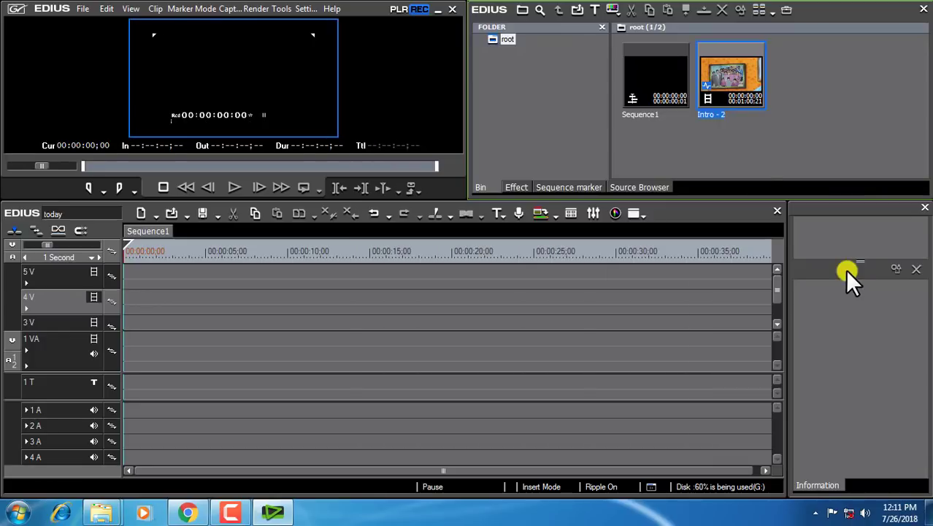
pyautogui.moveTo(730, 77); pyautogui.dragTo(129, 312)
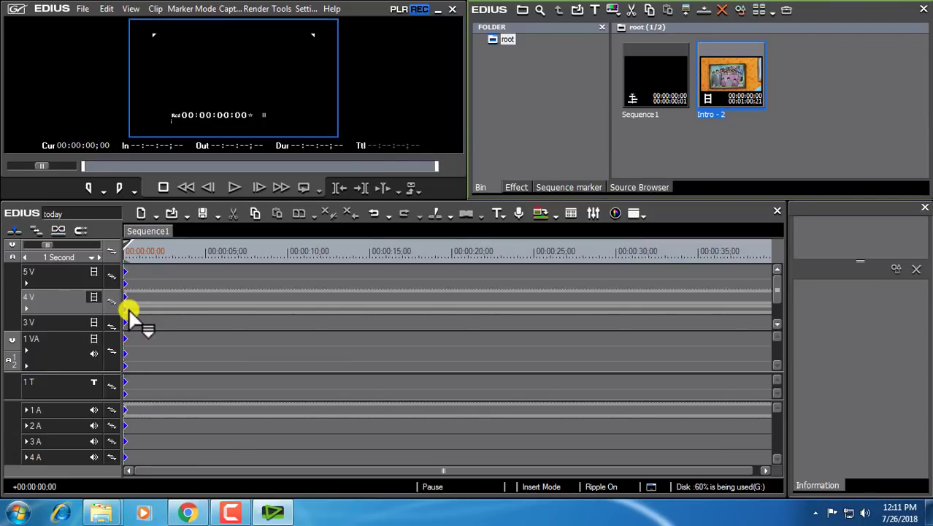
pyautogui.moveTo(129, 313); pyautogui.dragTo(133, 309)
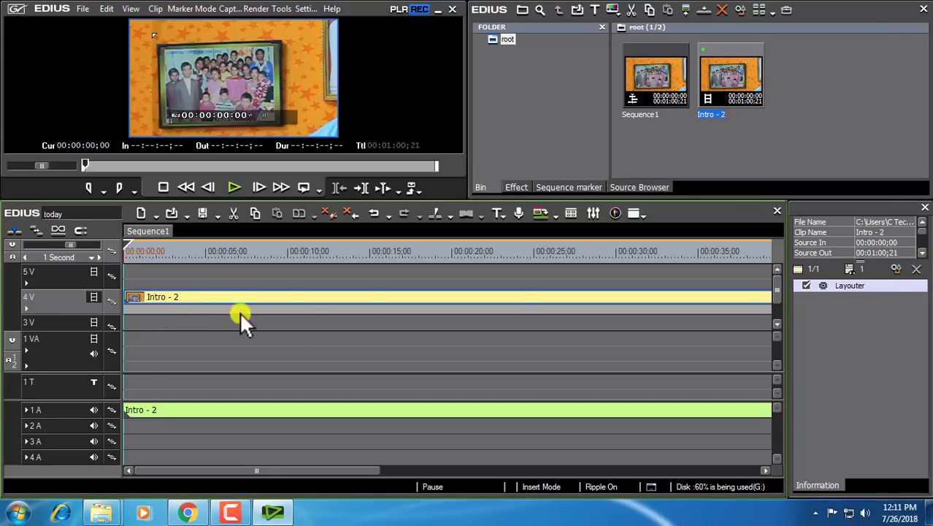
# Step: Import the FREEM_ANSS 5 clip from the Desktop into the bin
pyautogui.click(814, 78)
pyautogui.rightClick(811, 77)
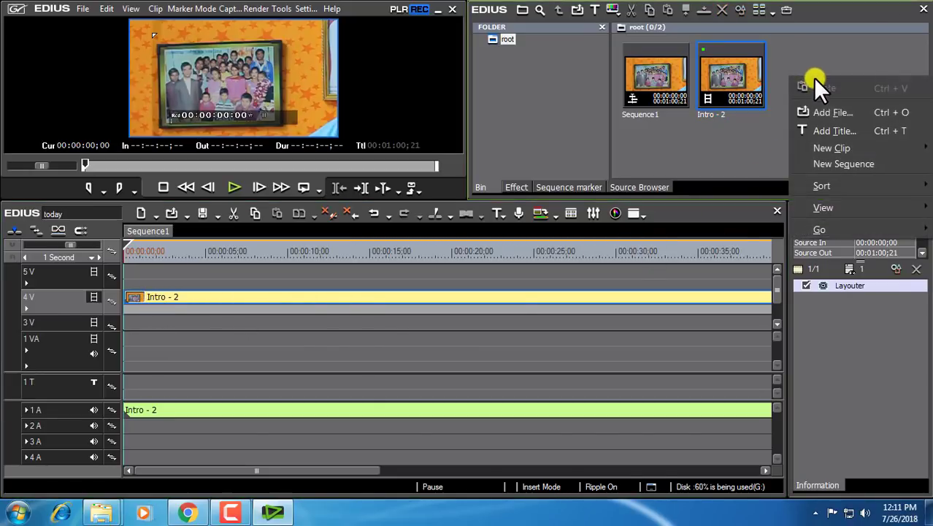
pyautogui.click(827, 110)
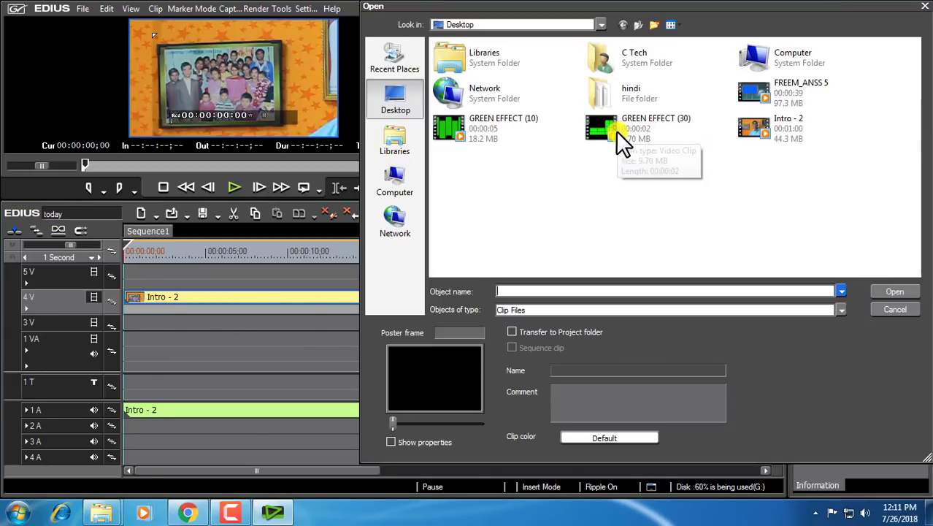
pyautogui.click(776, 95)
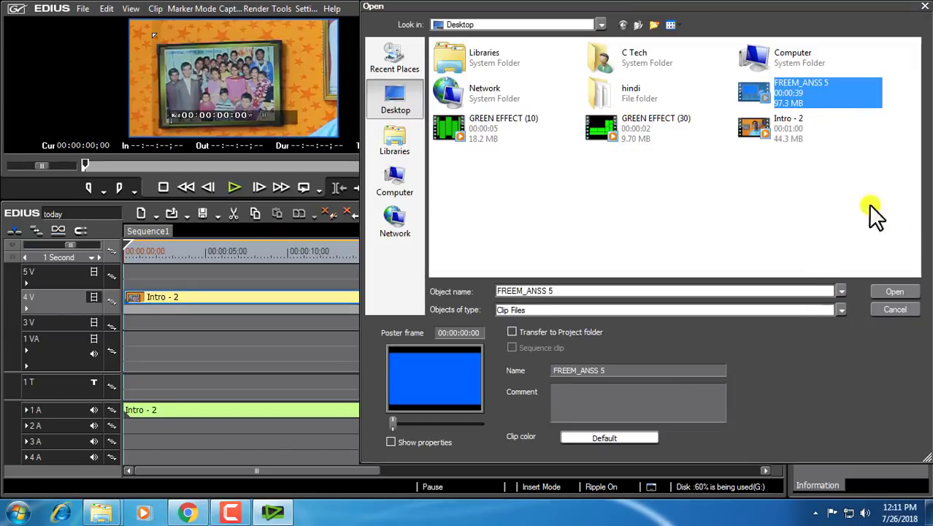
pyautogui.click(883, 292)
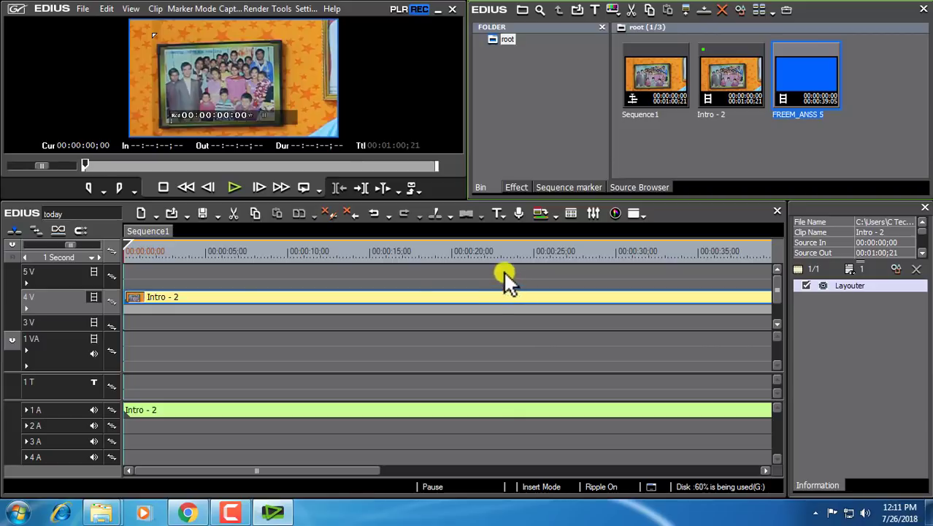
pyautogui.click(160, 322)
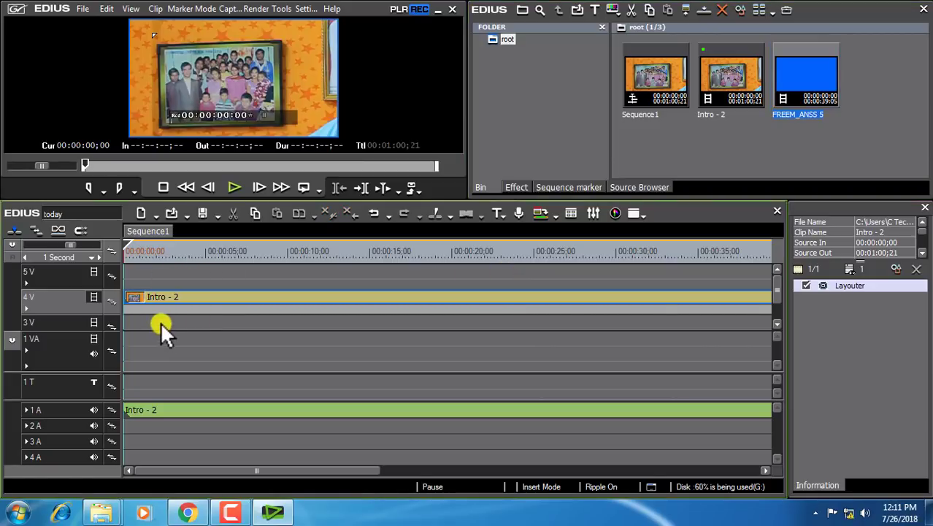
# Step: Place the FREEM_ANSS 5 clip at the very start of track 3 V and play the first few seconds of the sequence
pyautogui.moveTo(787, 84)
pyautogui.mouseDown()
pyautogui.moveTo(381, 244)
pyautogui.moveTo(241, 289)
pyautogui.moveTo(166, 285)
pyautogui.moveTo(133, 329)
pyautogui.moveTo(139, 303)
pyautogui.mouseUp()
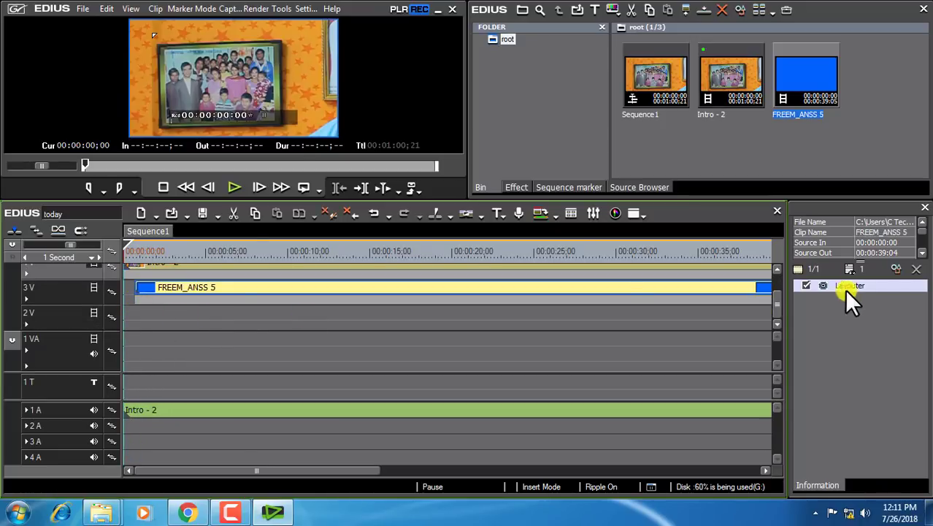
pyautogui.moveTo(778, 308); pyautogui.dragTo(777, 302)
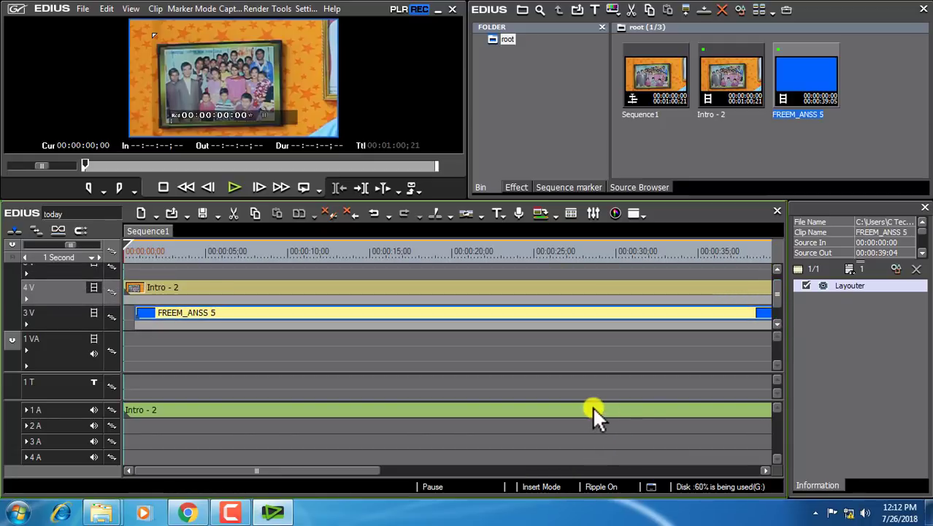
pyautogui.moveTo(775, 294); pyautogui.dragTo(774, 299)
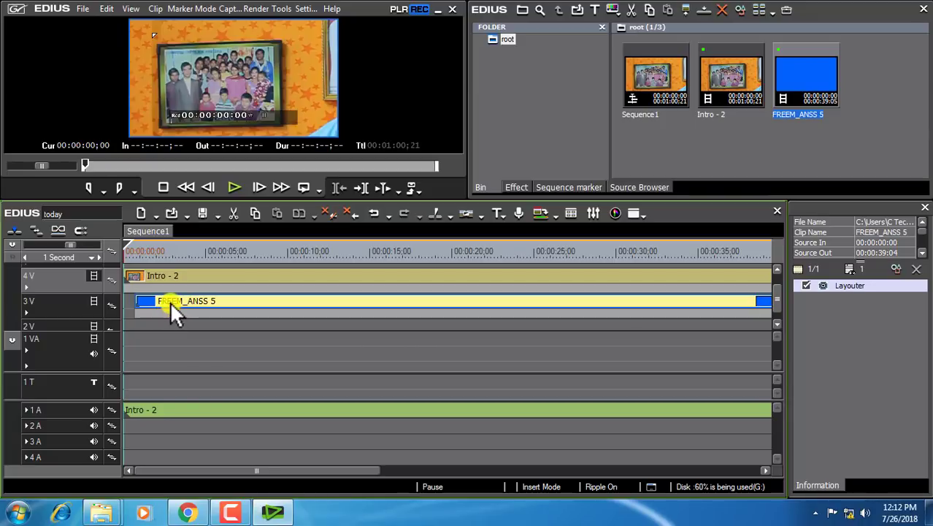
pyautogui.moveTo(170, 300)
pyautogui.mouseDown()
pyautogui.moveTo(167, 309)
pyautogui.moveTo(160, 302)
pyautogui.mouseUp()
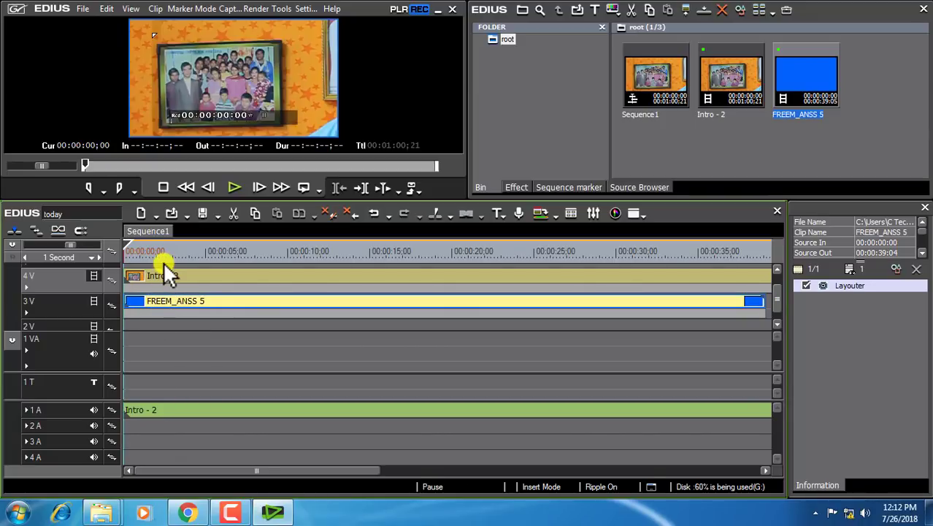
pyautogui.click(234, 186)
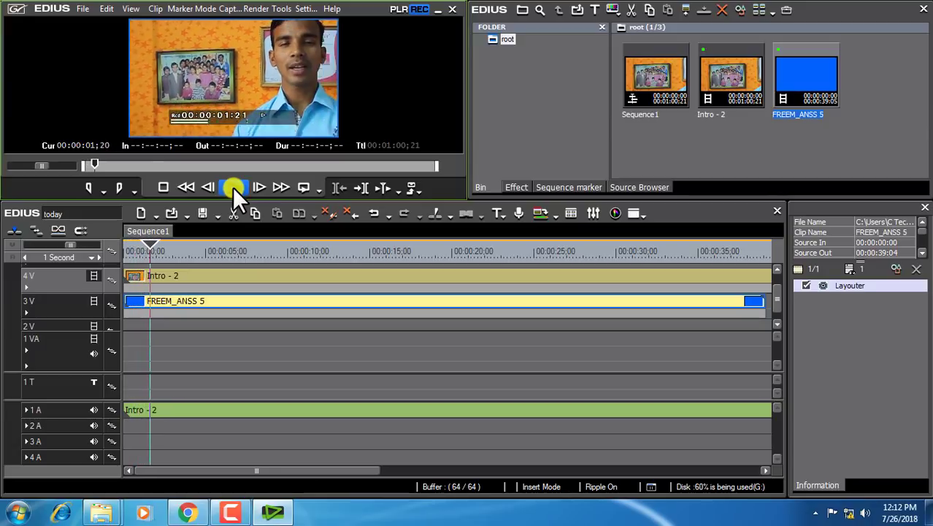
pyautogui.click(233, 187)
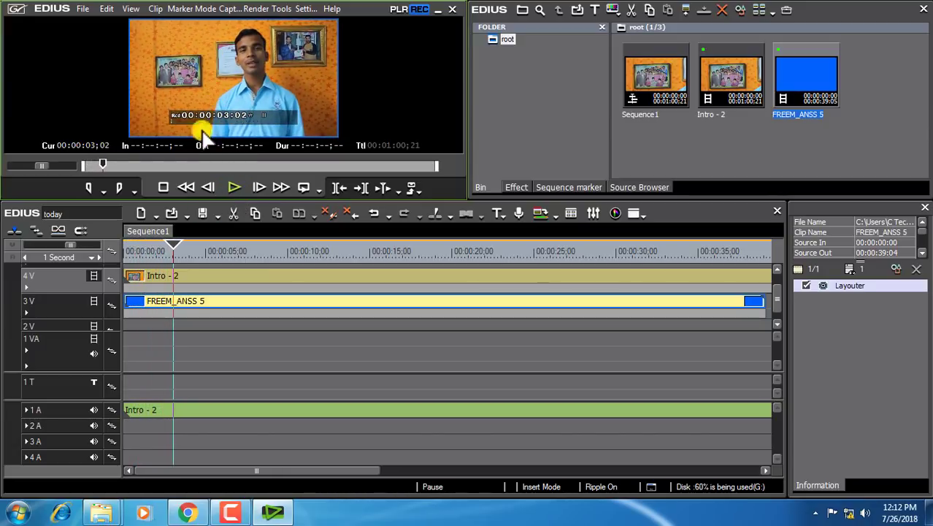
# Step: Apply the Chromakey keyer to the FREEM_ANSS 5 clip on track 3 V
pyautogui.click(514, 188)
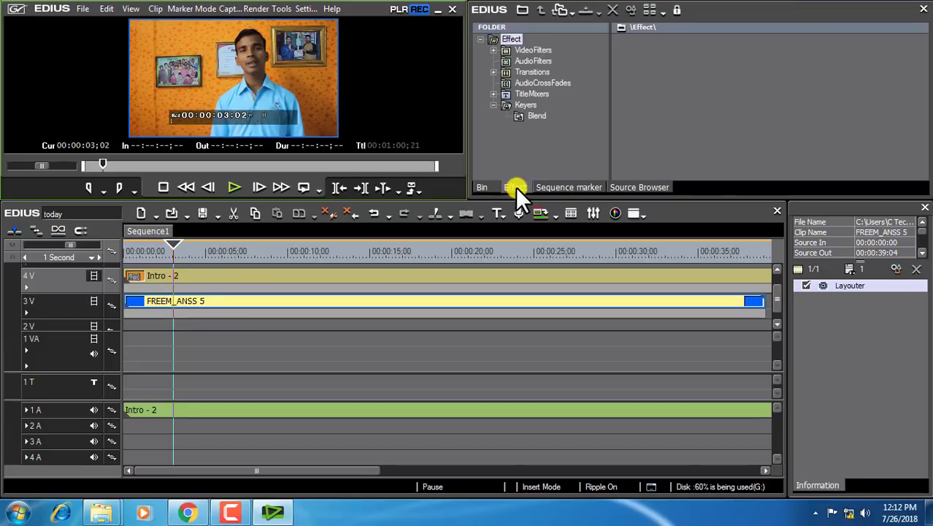
pyautogui.click(532, 105)
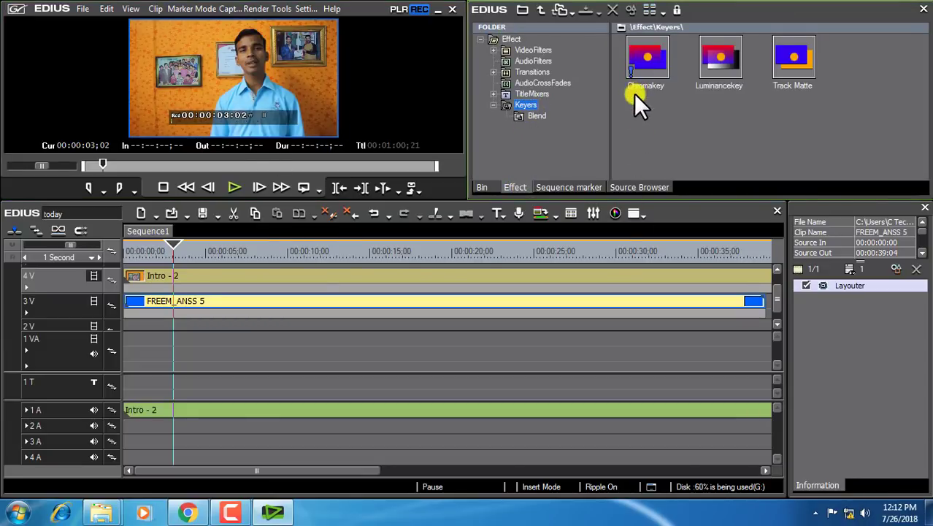
pyautogui.moveTo(643, 71); pyautogui.dragTo(148, 310)
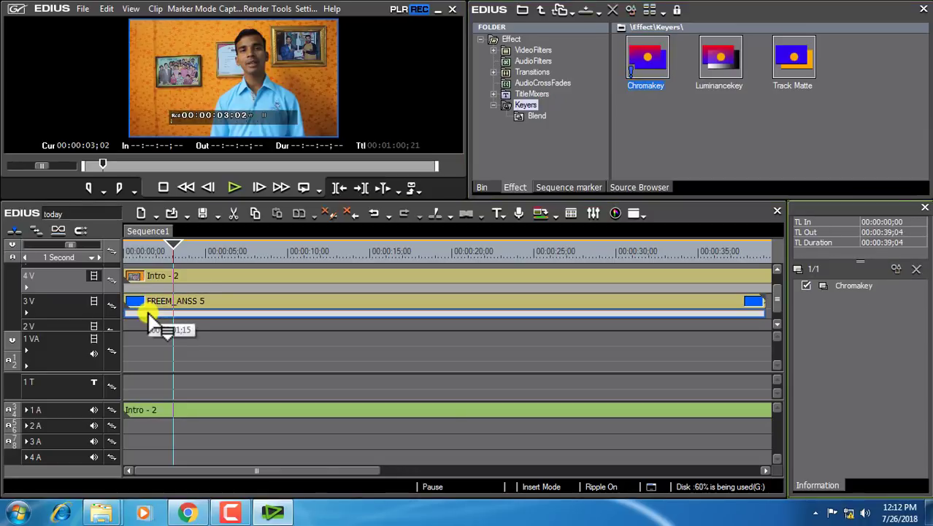
# Step: Adjust the Chromakey on the FREEM_ANSS 5 clip by slightly widening the key colour ellipse around the blue, and apply the settings
pyautogui.click(861, 287)
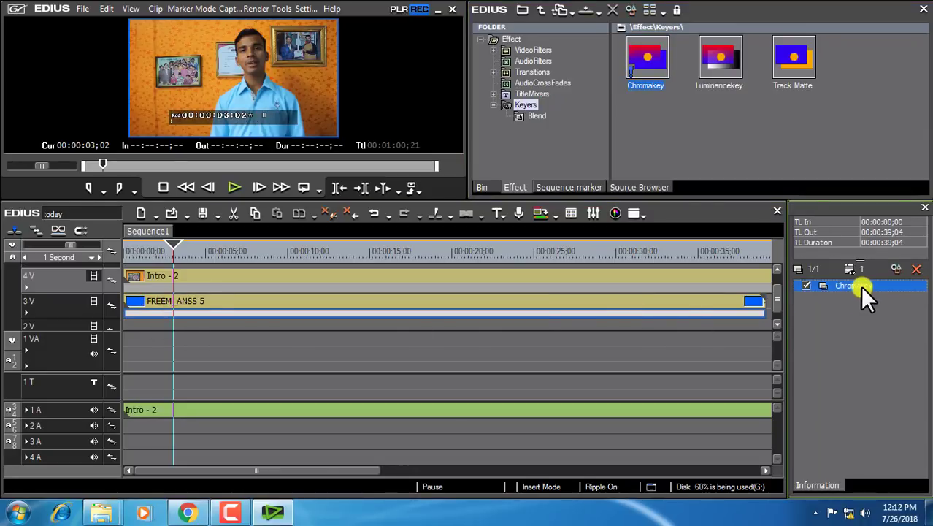
pyautogui.click(894, 268)
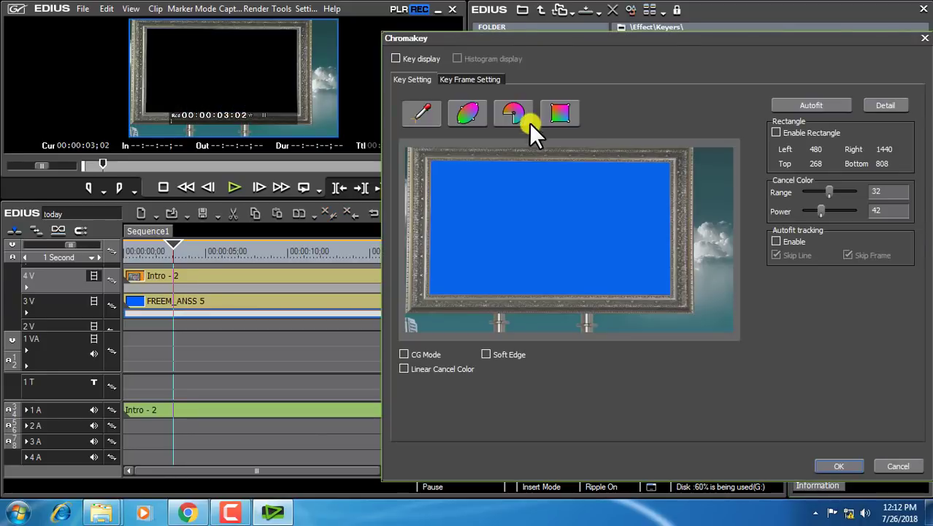
pyautogui.moveTo(565, 40); pyautogui.dragTo(549, 40)
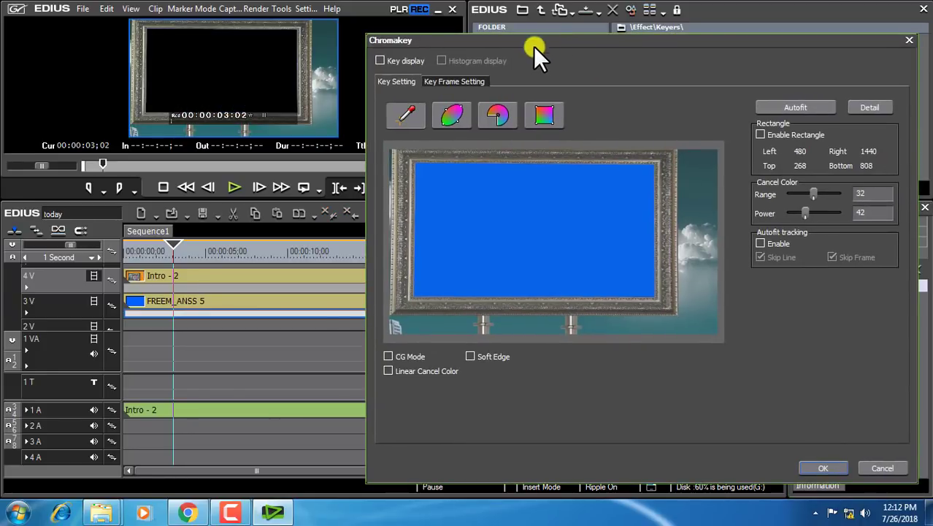
pyautogui.click(401, 118)
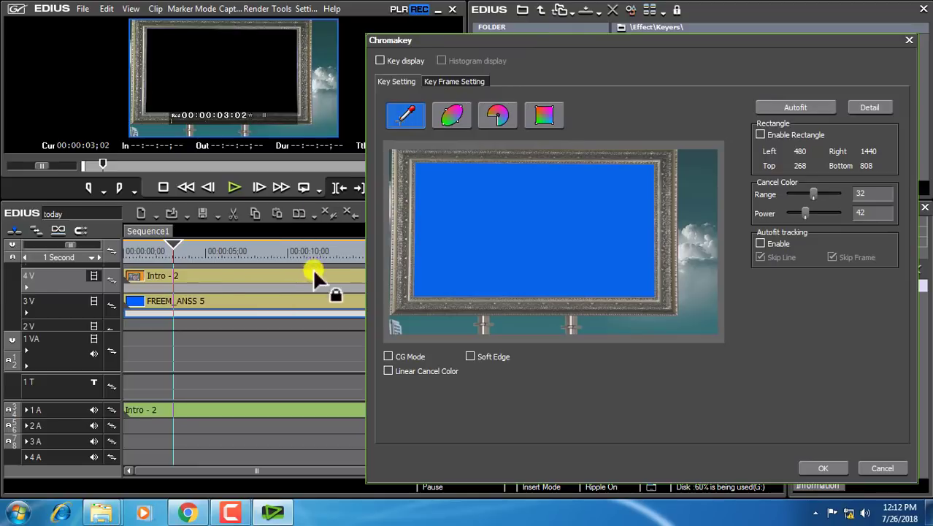
pyautogui.moveTo(174, 243); pyautogui.dragTo(231, 255)
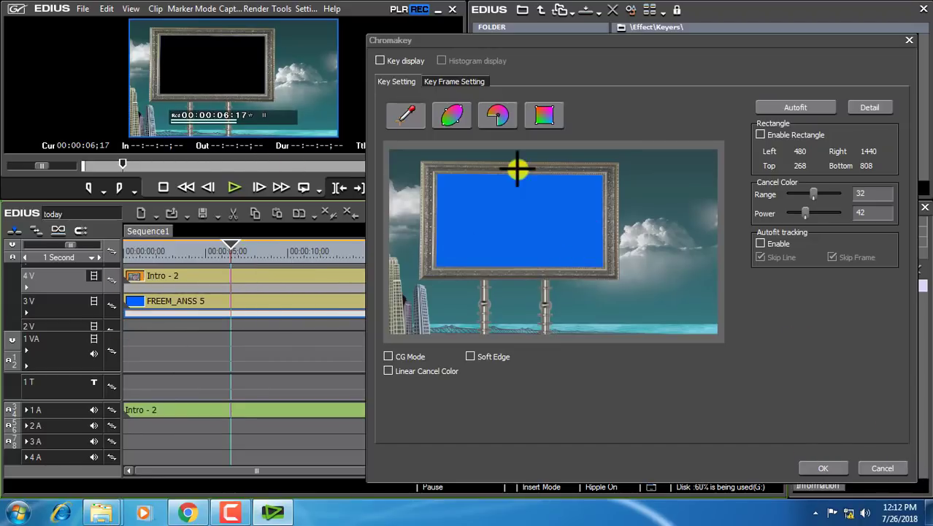
pyautogui.click(453, 115)
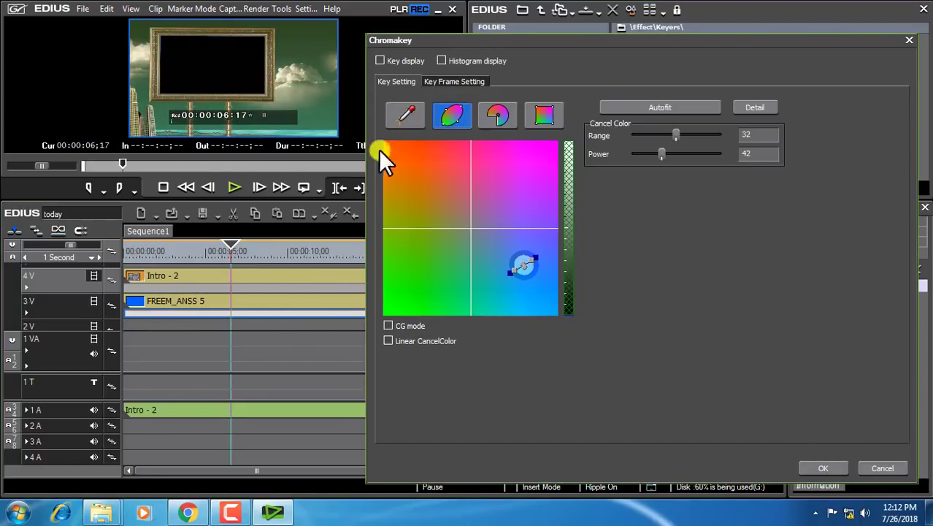
pyautogui.moveTo(535, 259); pyautogui.dragTo(539, 257)
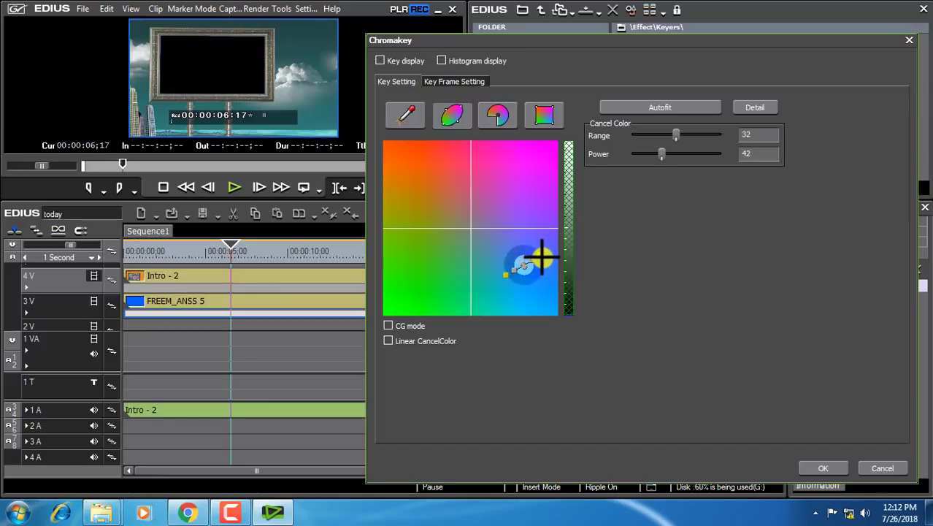
pyautogui.click(412, 118)
pyautogui.click(811, 470)
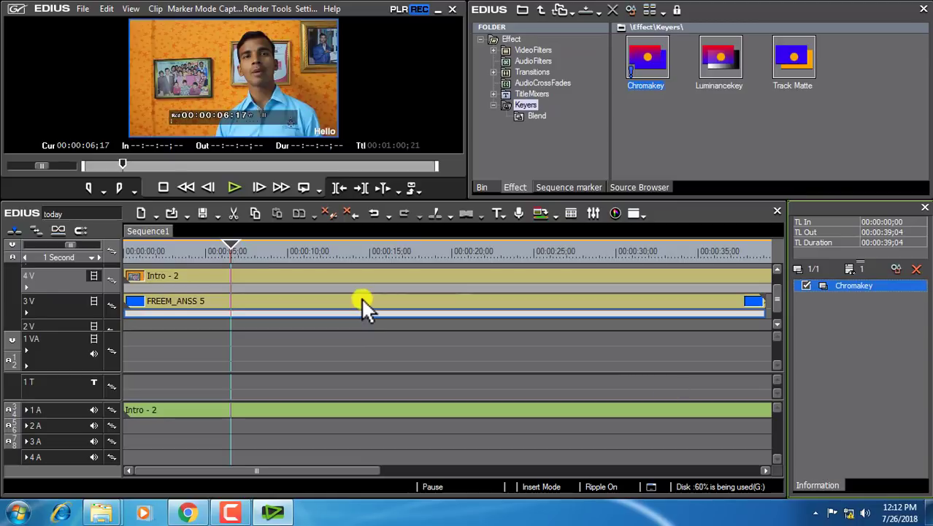
# Step: Move the playhead to about 00:00:04;07 and open the Layouter for the Intro - 2 clip on track 4 V
pyautogui.click(197, 250)
pyautogui.moveTo(197, 251); pyautogui.dragTo(205, 284)
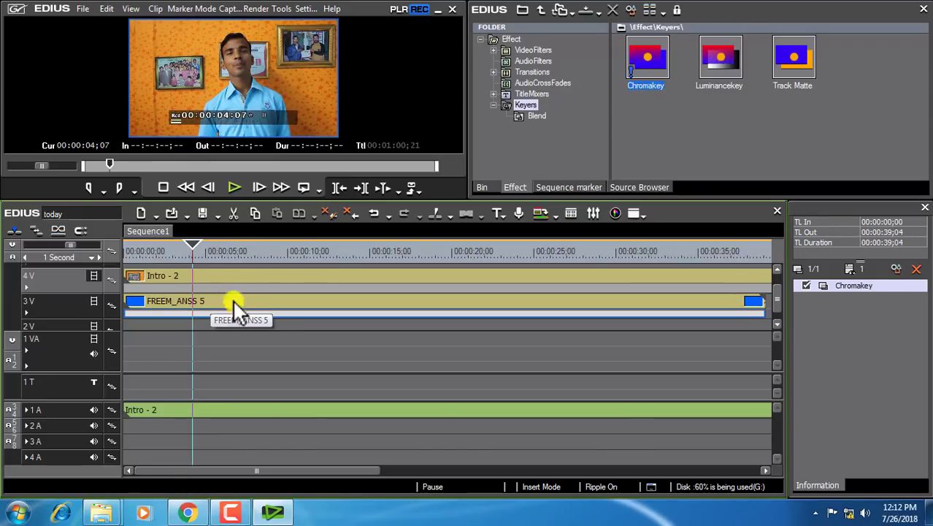
pyautogui.click(212, 277)
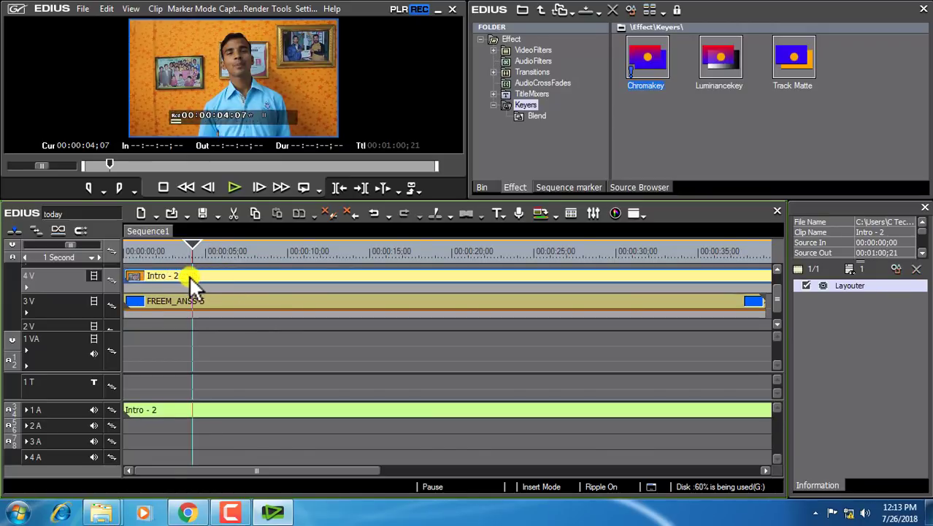
pyautogui.click(829, 286)
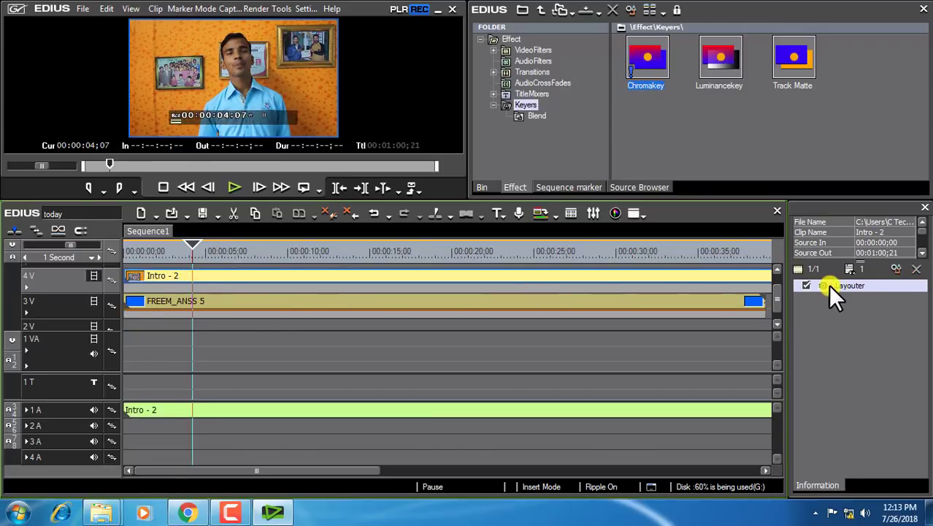
pyautogui.click(897, 269)
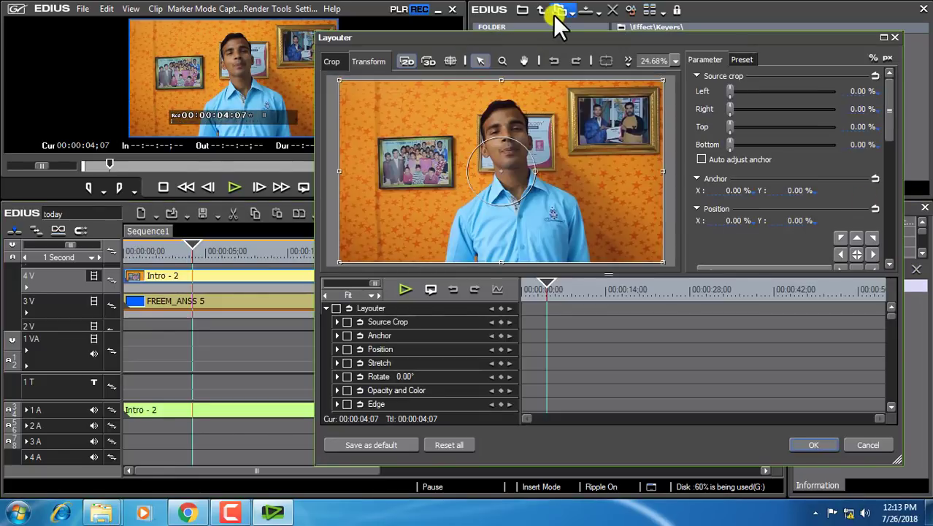
pyautogui.moveTo(542, 37); pyautogui.dragTo(548, 38)
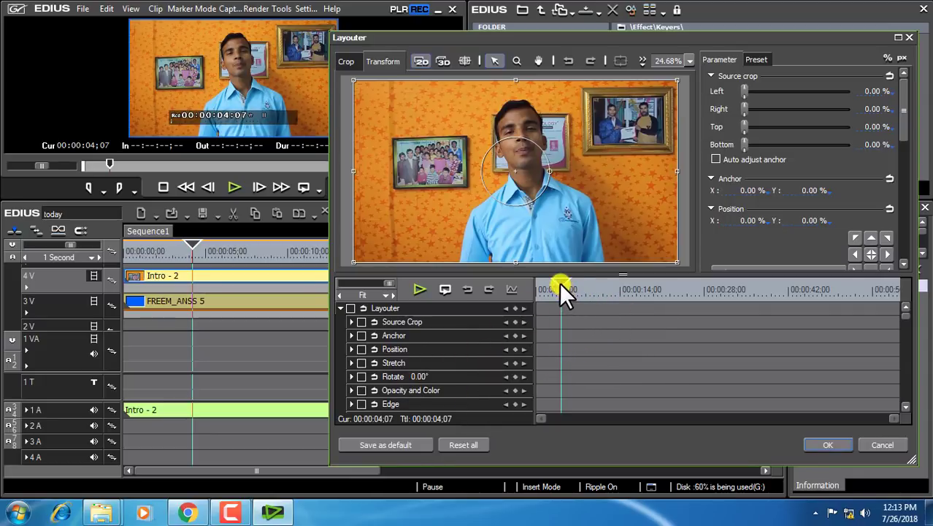
# Step: Enable keyframing for all Layouter parameters and add a keyframe to each at 00:00:00;00
pyautogui.moveTo(560, 282); pyautogui.dragTo(530, 287)
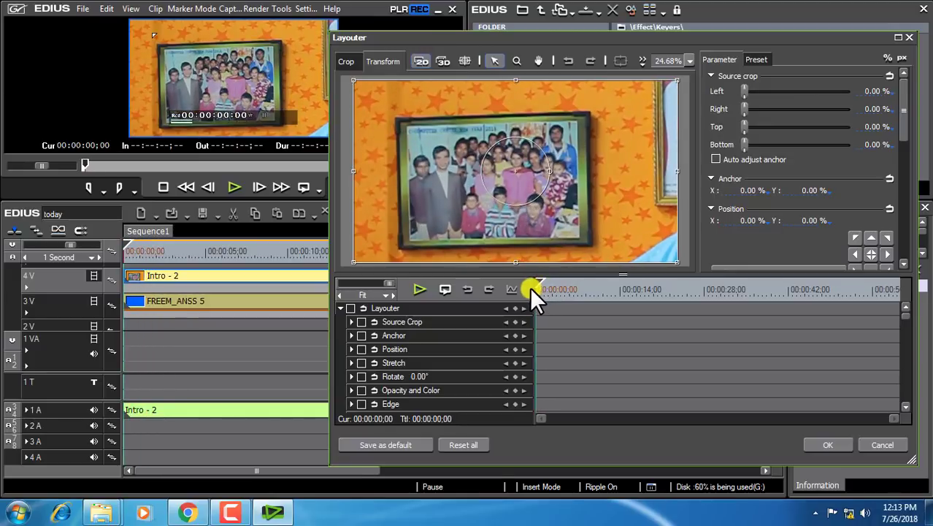
pyautogui.click(349, 308)
pyautogui.click(419, 294)
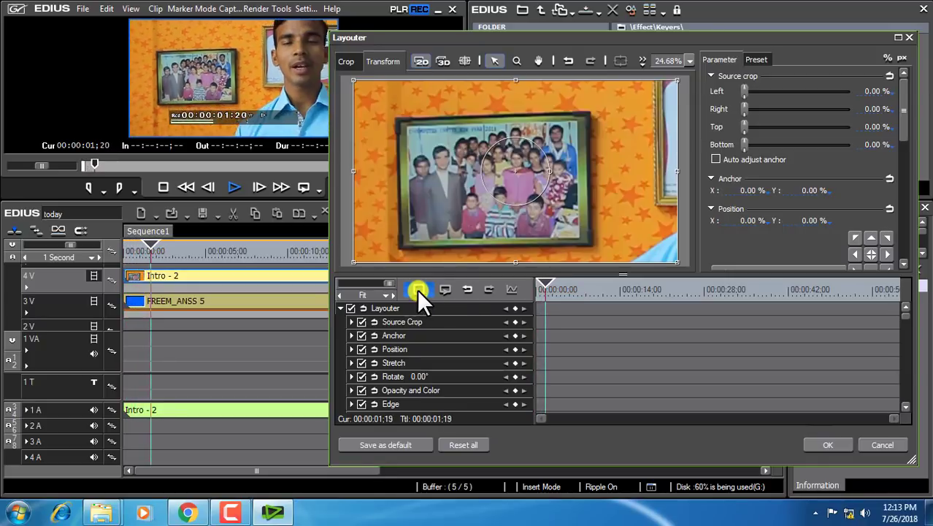
pyautogui.click(415, 292)
pyautogui.click(543, 282)
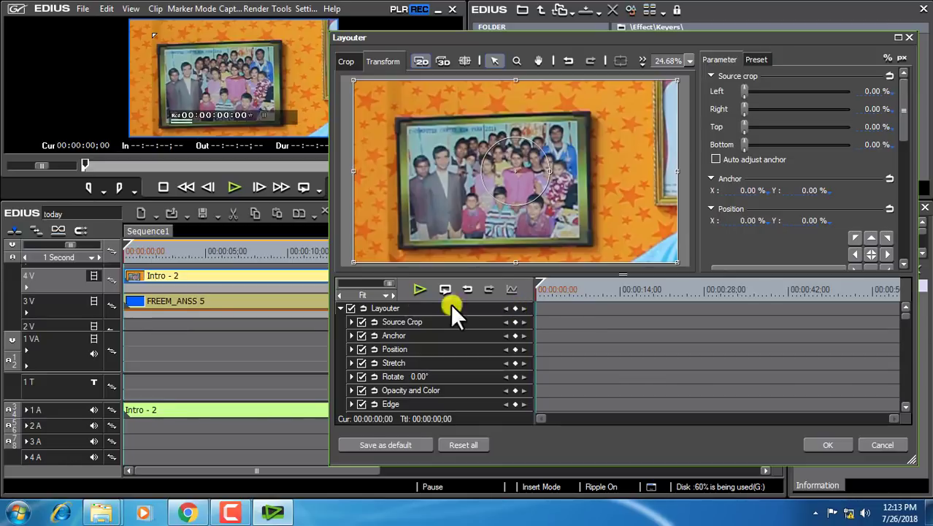
pyautogui.click(514, 308)
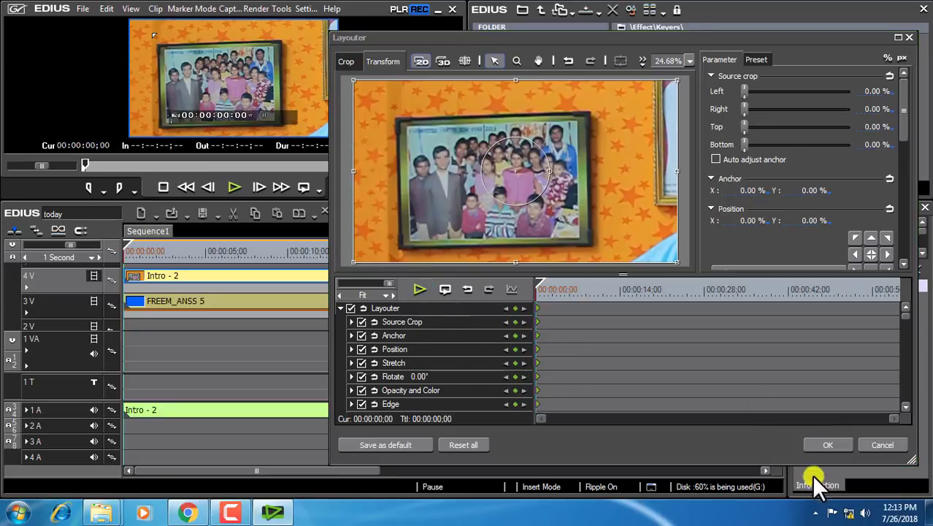
# Step: Turn down the computer's speaker volume
pyautogui.click(867, 510)
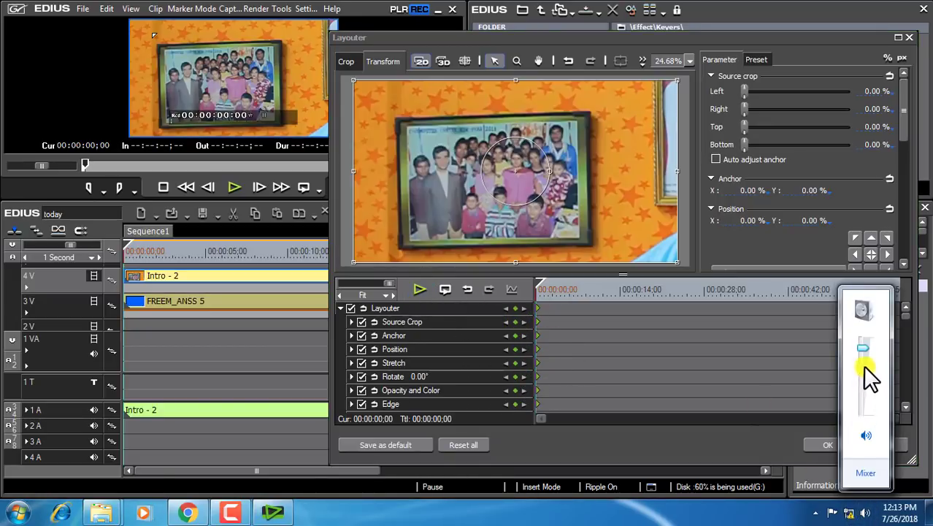
pyautogui.moveTo(865, 415); pyautogui.dragTo(865, 412)
pyautogui.click(814, 500)
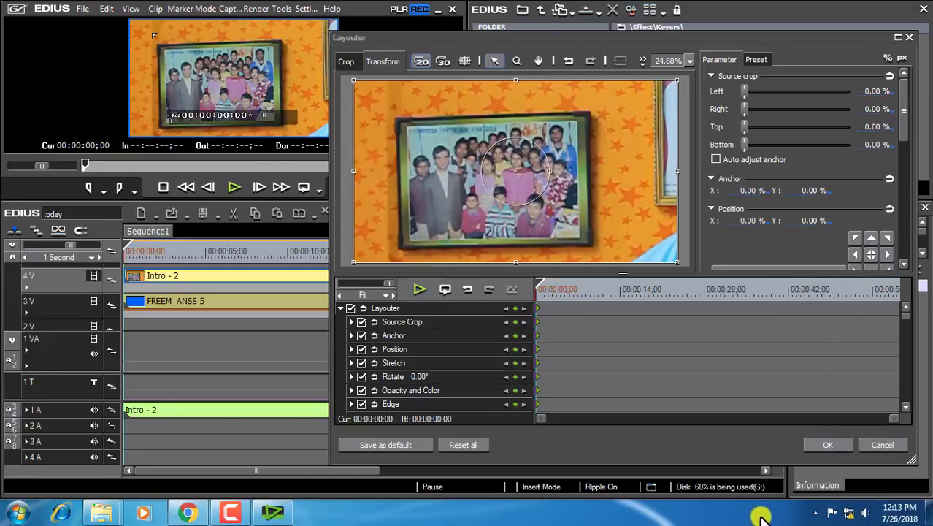
# Step: At 00:00:03;03, shrink Intro - 2 to fit the billboard opening and position it at about X -7.00 %, Y -6.00 %
pyautogui.click(421, 290)
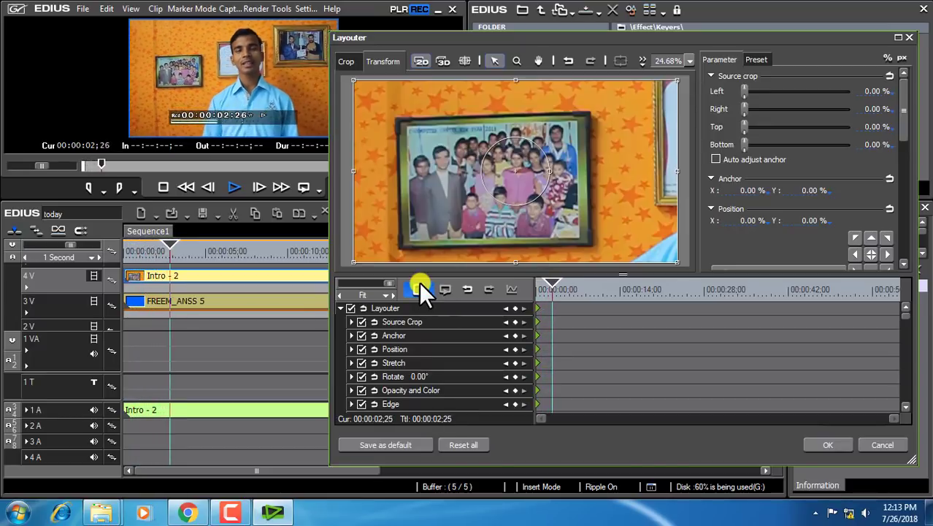
pyautogui.click(422, 289)
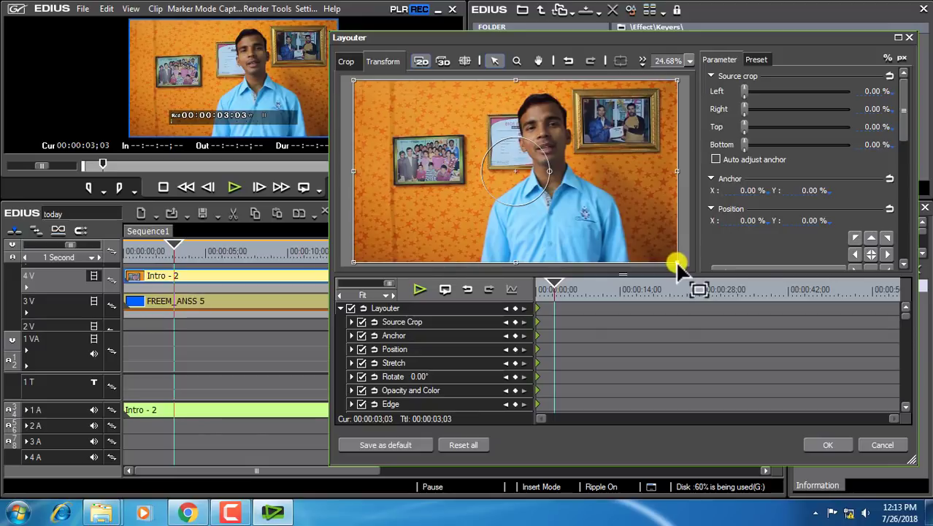
pyautogui.moveTo(677, 262); pyautogui.dragTo(603, 215)
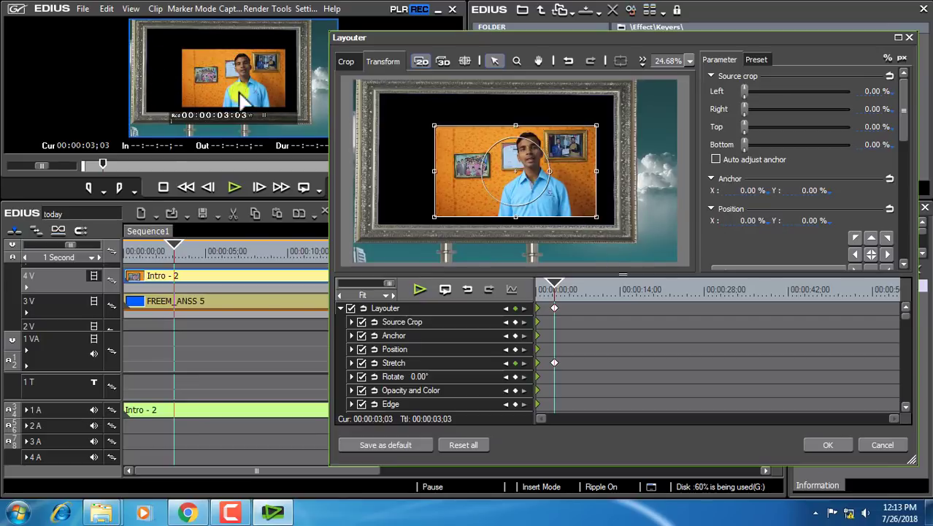
pyautogui.moveTo(466, 182); pyautogui.dragTo(433, 167)
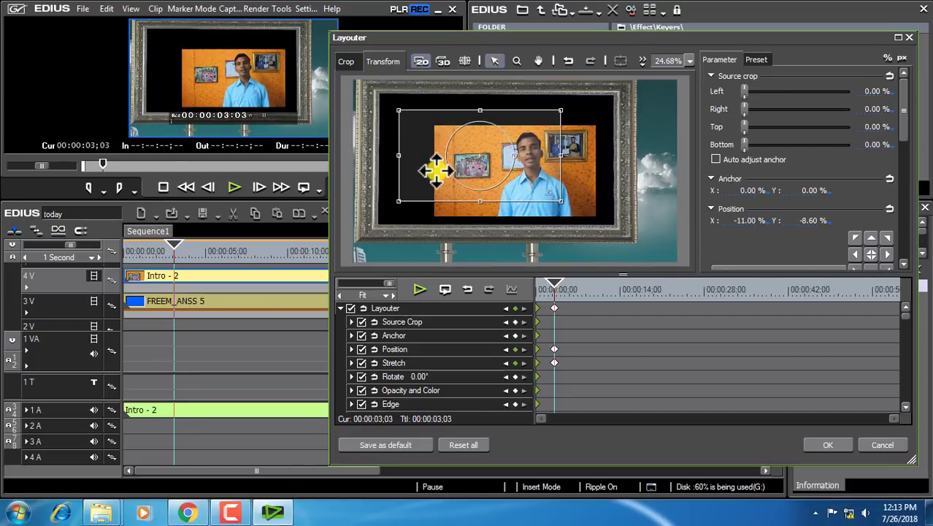
pyautogui.moveTo(562, 206); pyautogui.dragTo(575, 208)
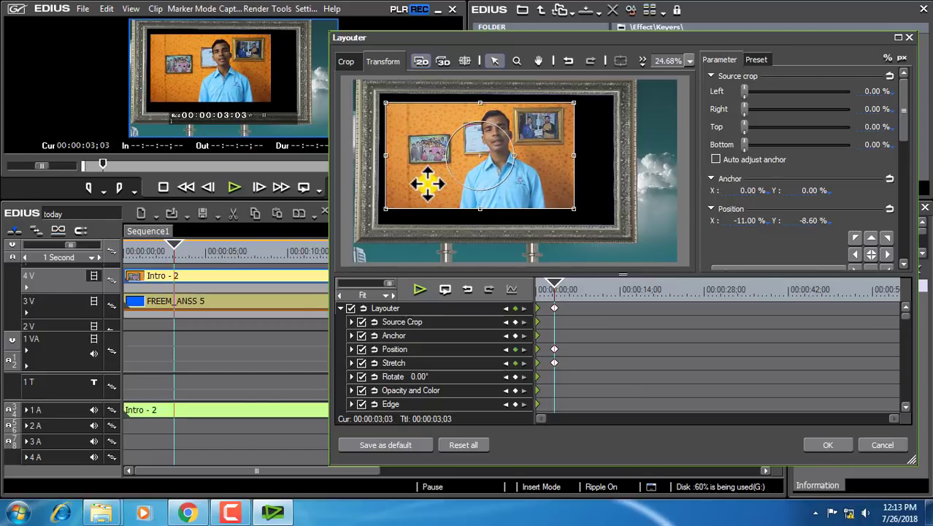
pyautogui.moveTo(427, 188); pyautogui.dragTo(444, 183)
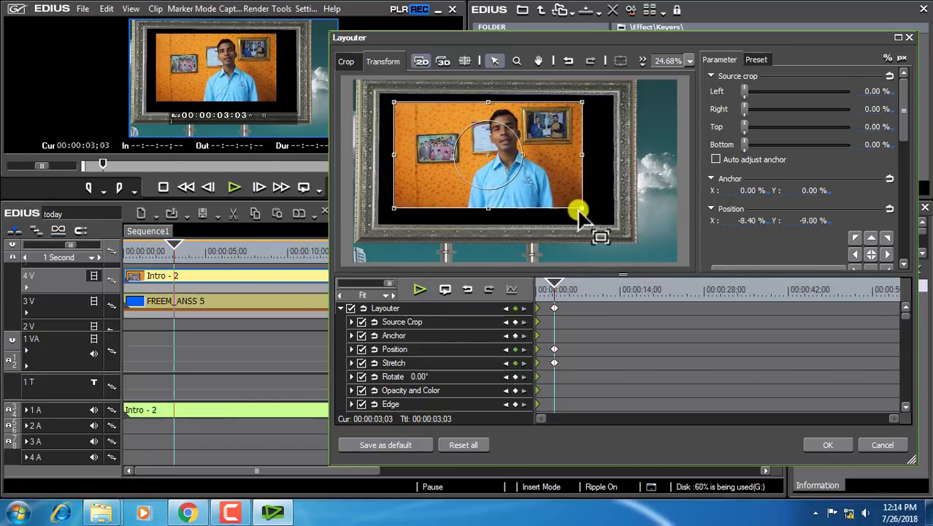
pyautogui.moveTo(583, 210); pyautogui.dragTo(608, 228)
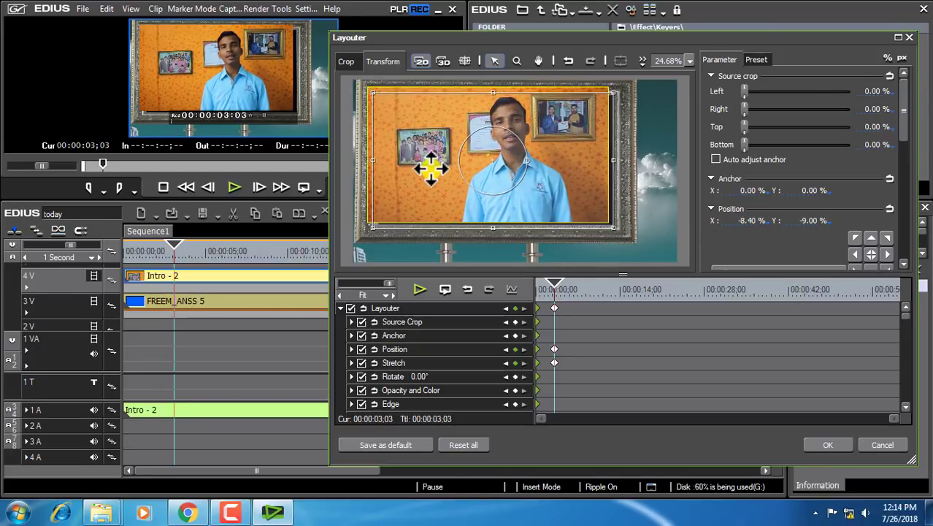
pyautogui.moveTo(448, 191); pyautogui.dragTo(452, 196)
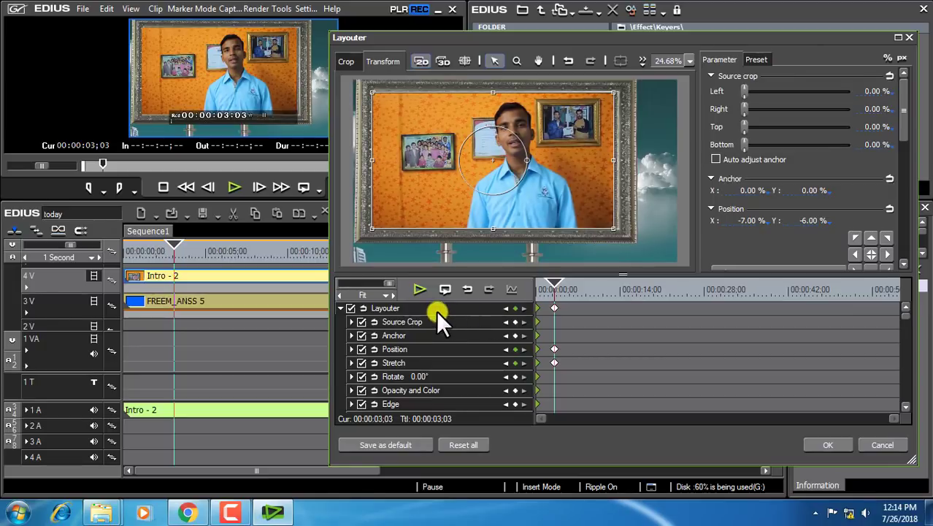
# Step: At 00:00:04;24, resize Intro - 2 to fit the smaller billboard opening and position it at about X -9.70 %, Y -10.50 %
pyautogui.click(423, 293)
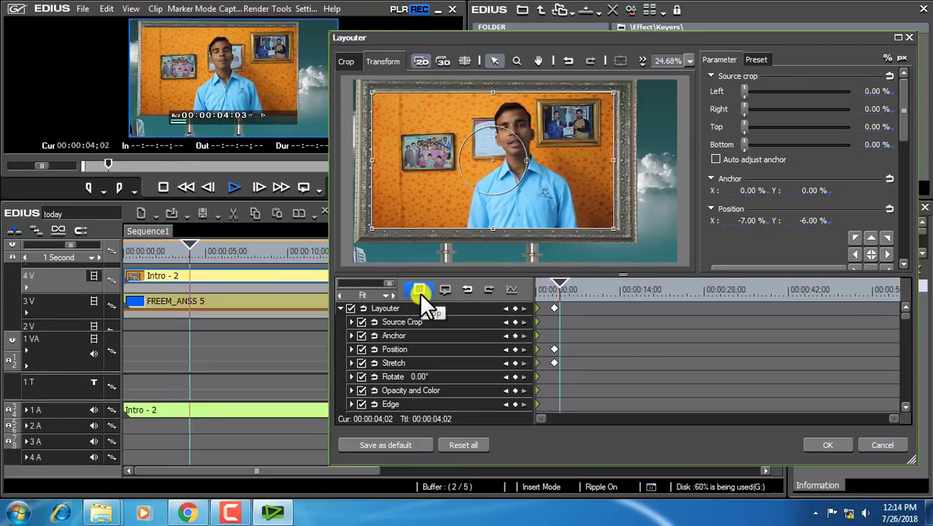
pyautogui.click(421, 293)
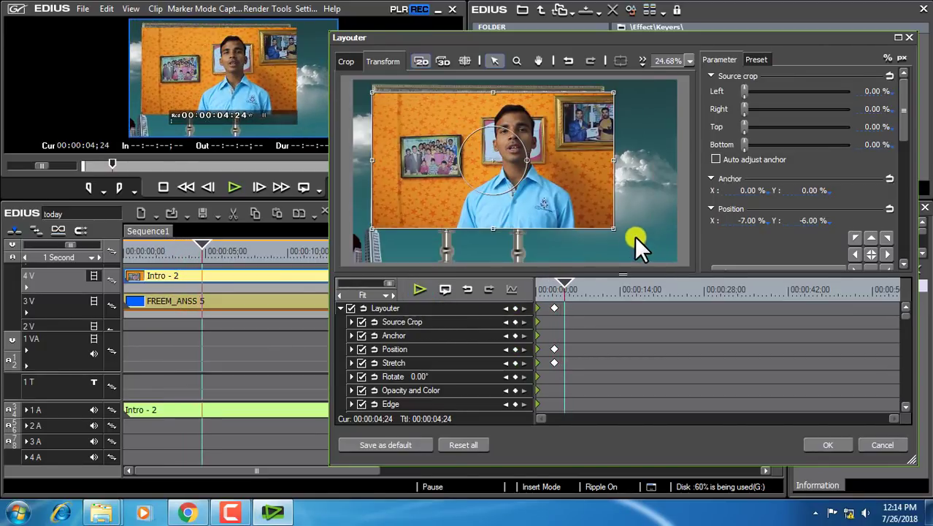
pyautogui.moveTo(612, 228); pyautogui.dragTo(510, 167)
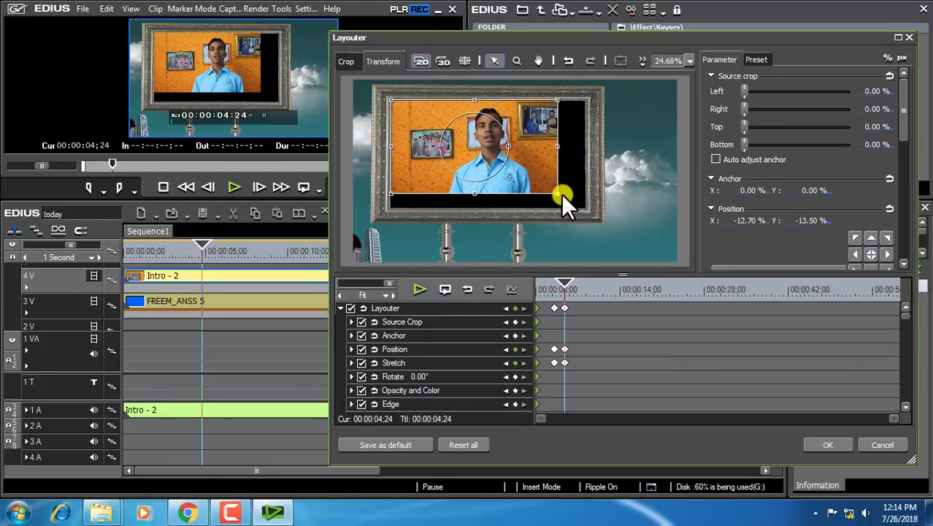
pyautogui.moveTo(558, 197); pyautogui.dragTo(588, 212)
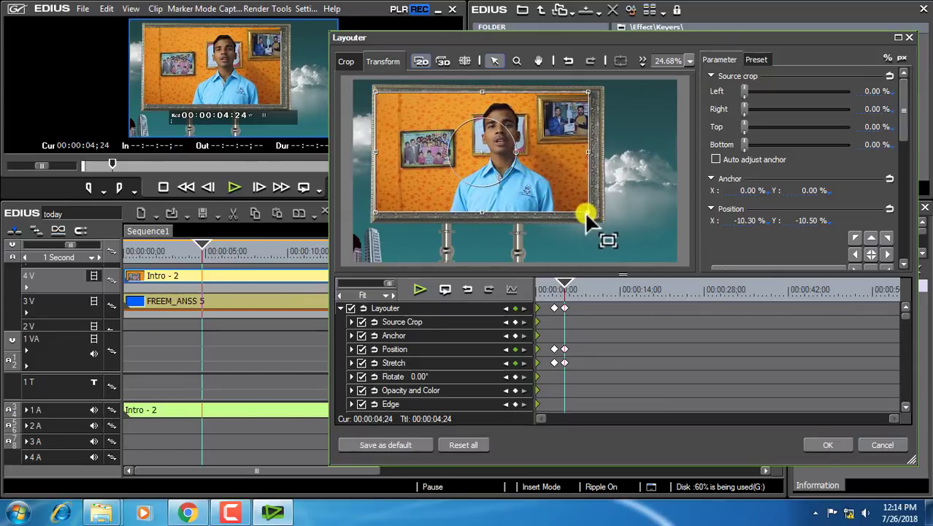
pyautogui.moveTo(584, 211)
pyautogui.mouseDown()
pyautogui.moveTo(581, 203)
pyautogui.moveTo(588, 213)
pyautogui.mouseUp()
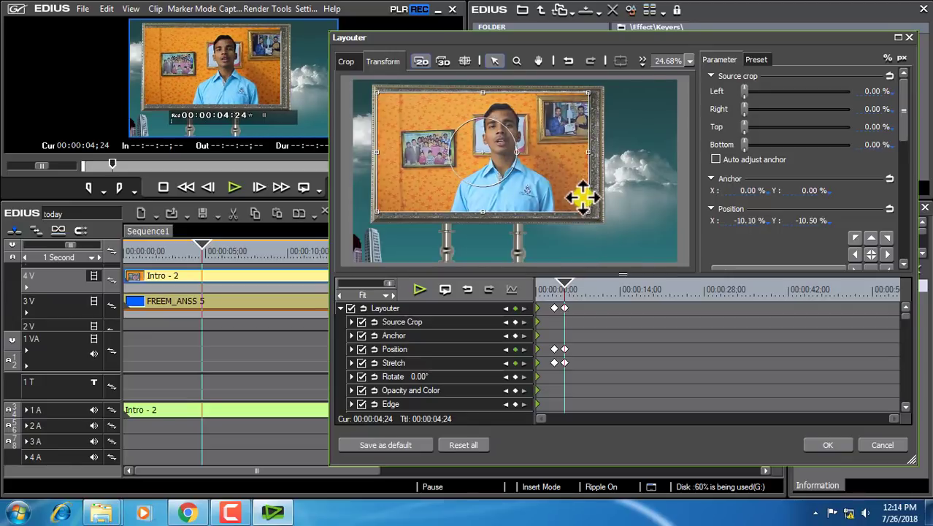
pyautogui.moveTo(589, 211)
pyautogui.mouseDown()
pyautogui.moveTo(564, 183)
pyautogui.moveTo(588, 210)
pyautogui.mouseUp()
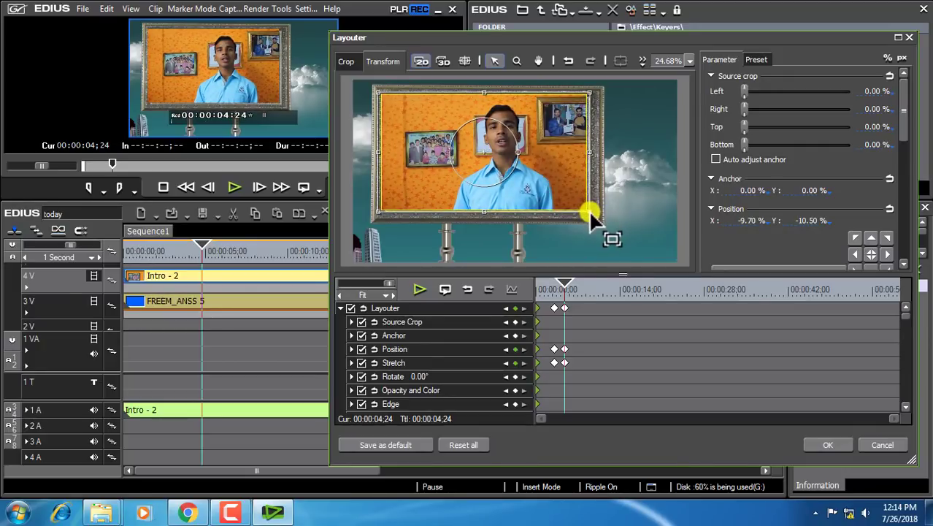
# Step: At 00:00:06;29, shrink Intro - 2 to fit the billboard opening and position it at about X -10.80 %, Y -11.30 %
pyautogui.click(424, 290)
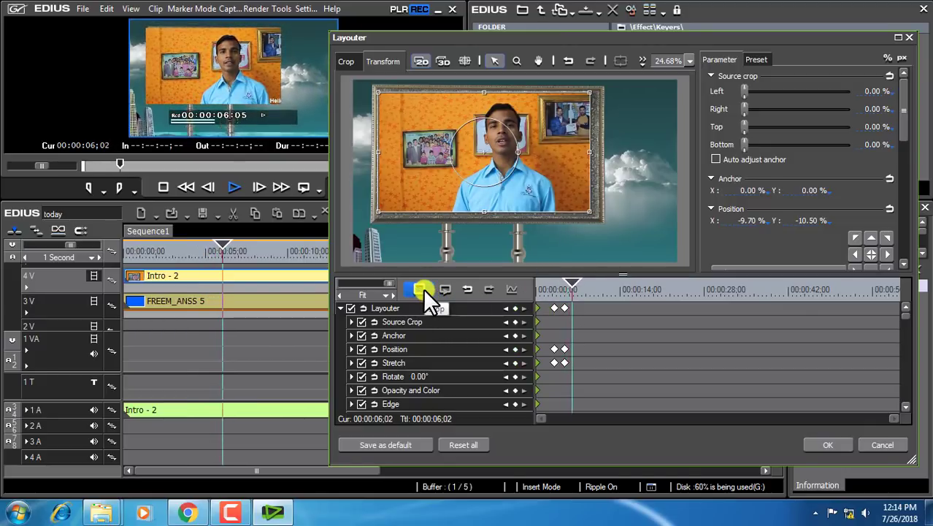
pyautogui.press('space')
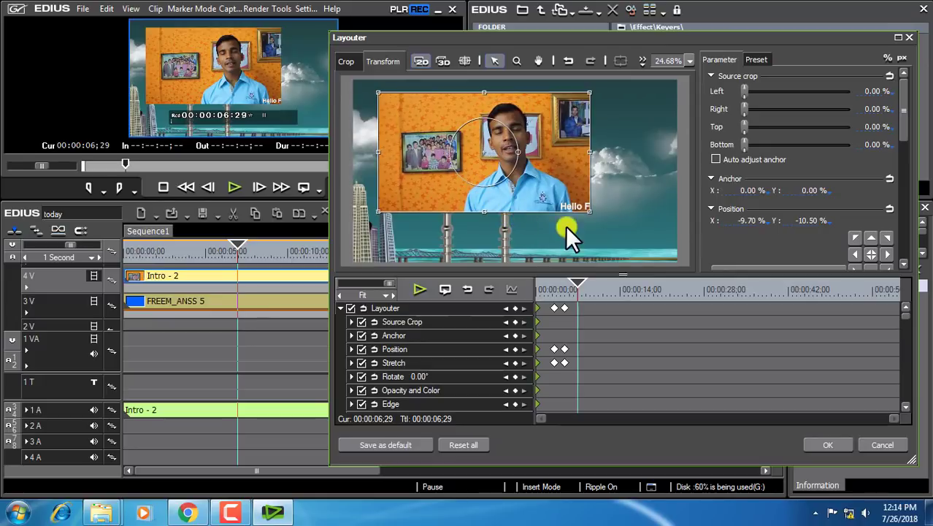
pyautogui.moveTo(590, 211); pyautogui.dragTo(531, 183)
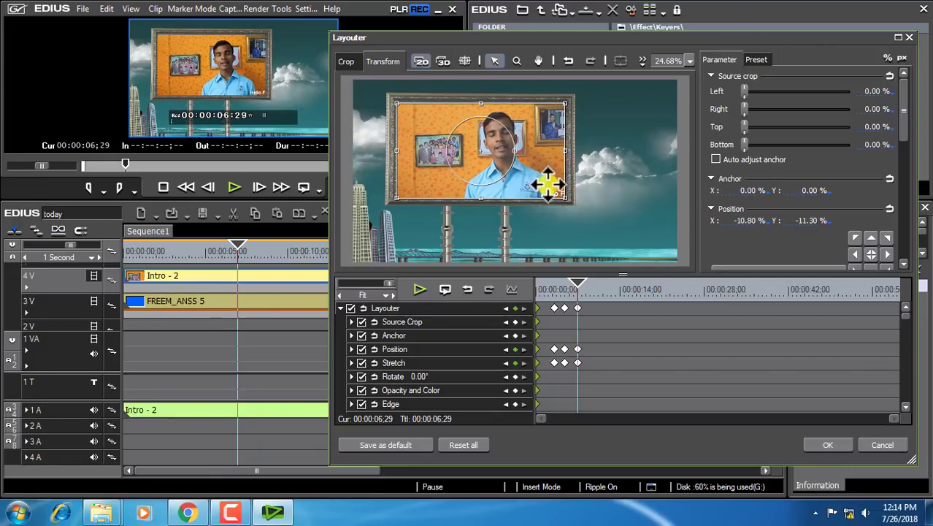
pyautogui.moveTo(564, 198); pyautogui.dragTo(565, 198)
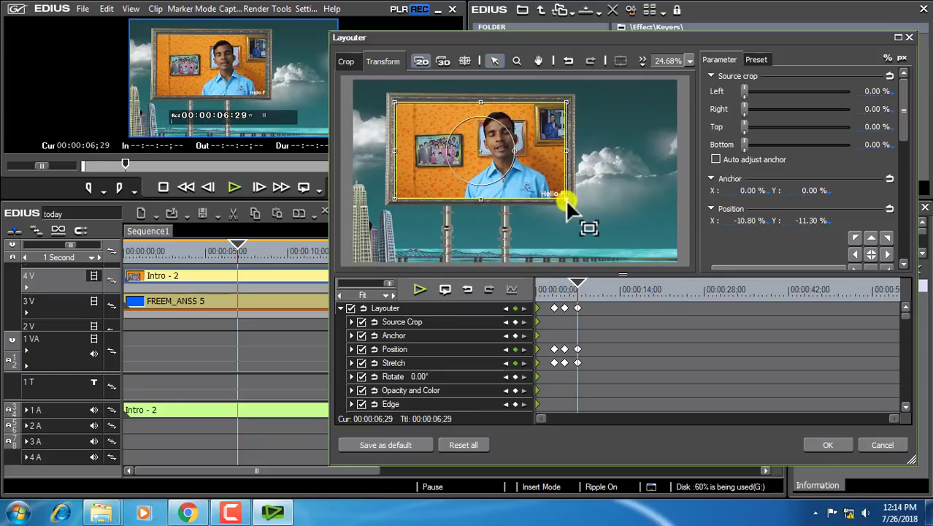
# Step: At 00:00:08;23, shrink Intro - 2 to fit the smaller billboard opening and position it at about X -12.40 %, Y -13.10 %
pyautogui.click(419, 289)
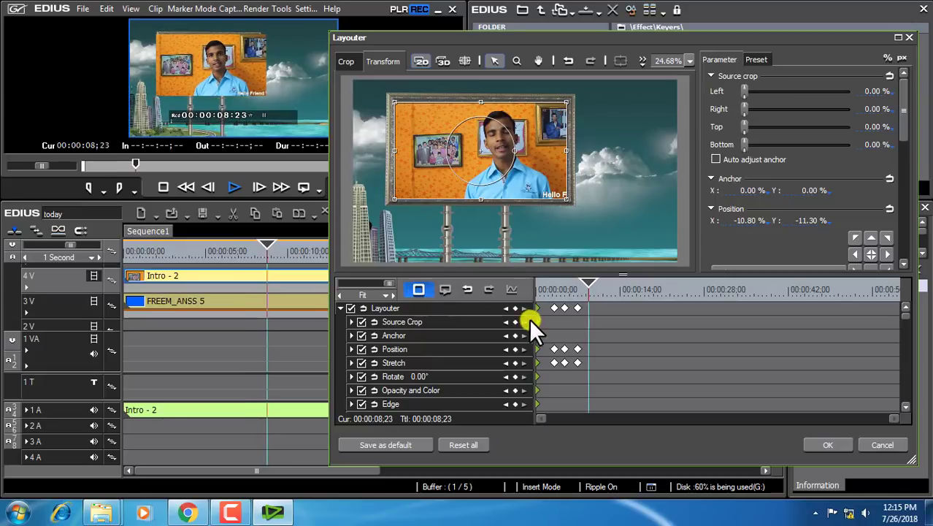
pyautogui.click(567, 304)
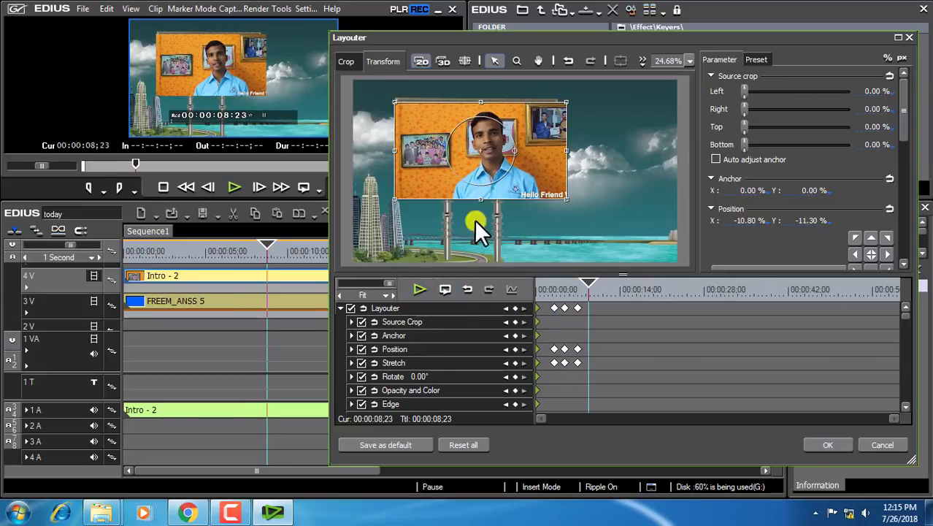
pyautogui.moveTo(567, 199); pyautogui.dragTo(518, 164)
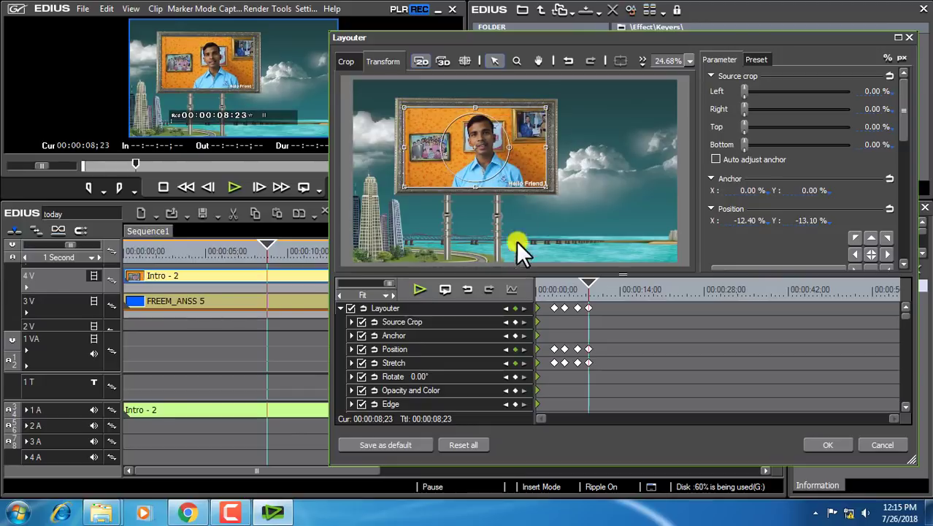
# Step: At 00:00:12;11, fit Intro - 2 to the billboard opening at about X -13.90 %, Y -16.10 %, and mute the computer's speaker
pyautogui.click(421, 291)
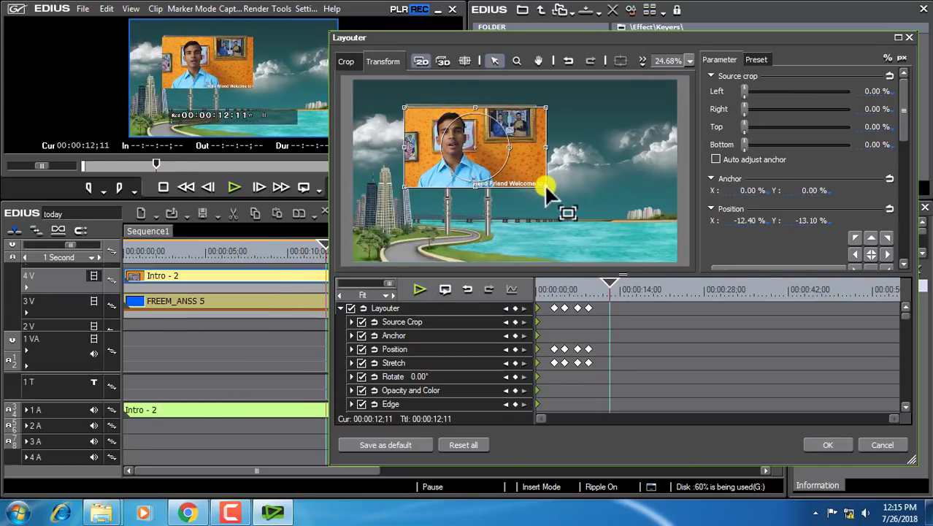
pyautogui.moveTo(544, 185); pyautogui.dragTo(485, 152)
pyautogui.click(871, 511)
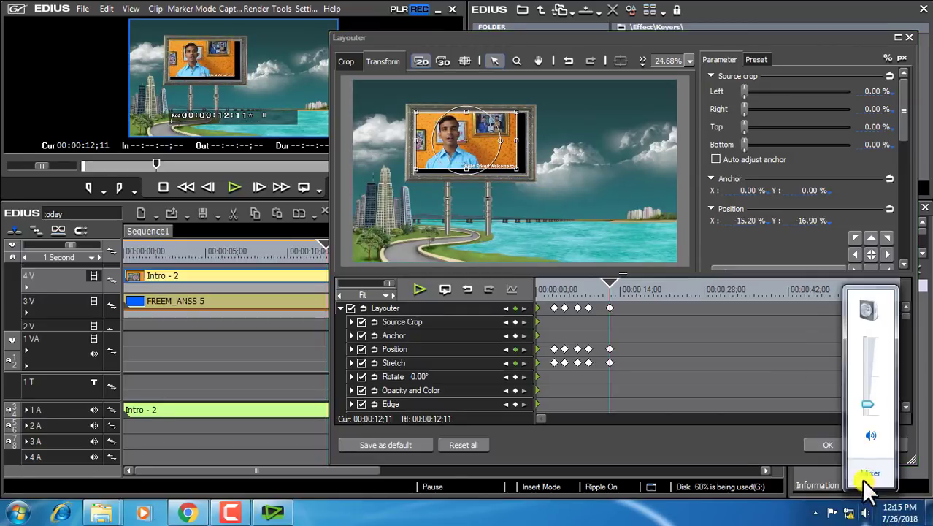
pyautogui.click(517, 169)
pyautogui.moveTo(520, 169); pyautogui.dragTo(531, 183)
pyautogui.moveTo(494, 152); pyautogui.dragTo(486, 152)
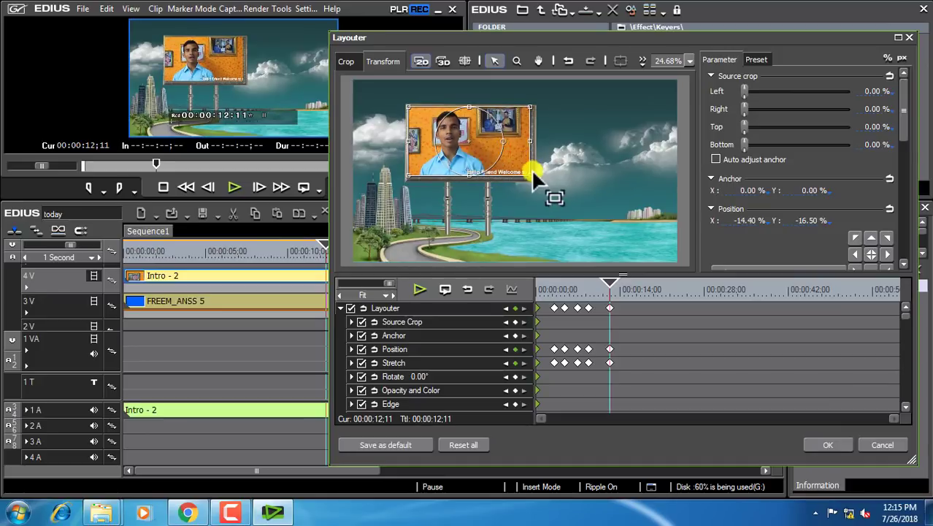
pyautogui.moveTo(531, 173); pyautogui.dragTo(515, 161)
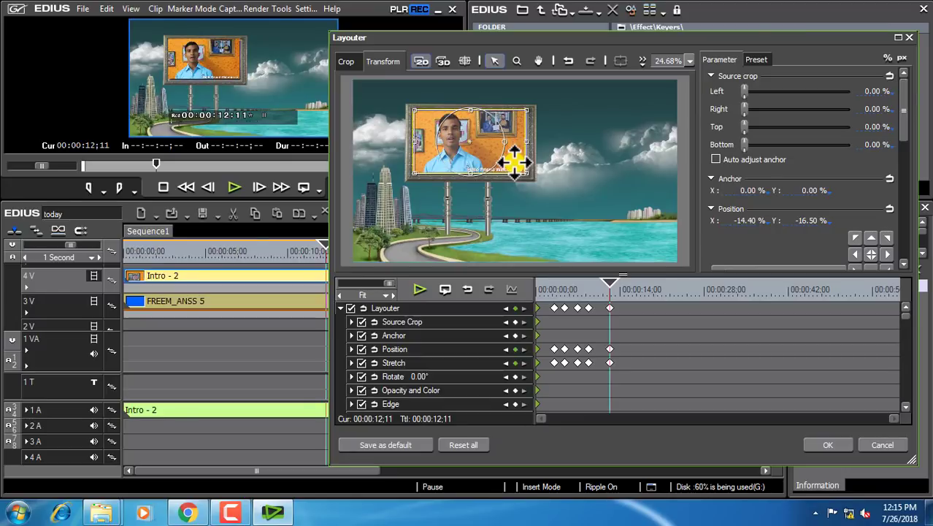
pyautogui.click(571, 244)
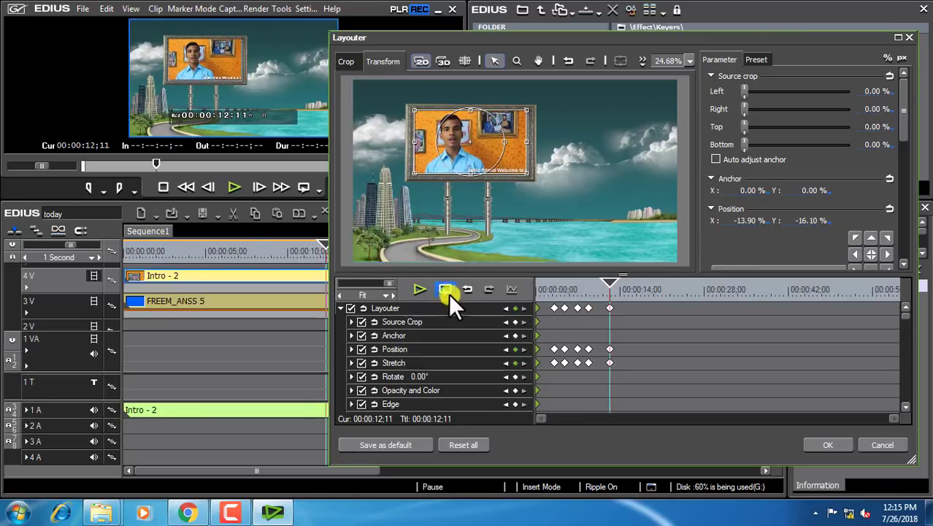
# Step: Play on to 00:00:32;26 and enlarge Intro - 2 to fill the billboard opening at about X -12.70 %, Y -14.30 %
pyautogui.click(422, 289)
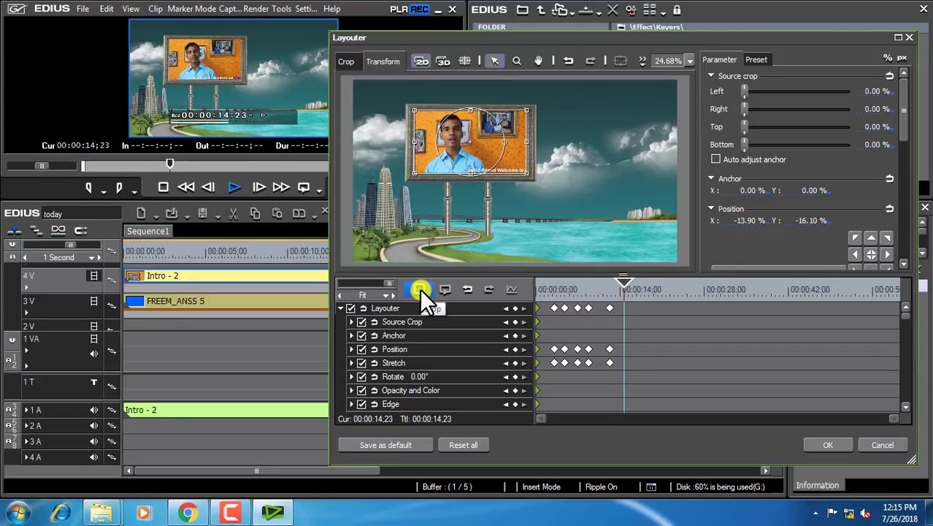
pyautogui.click(422, 290)
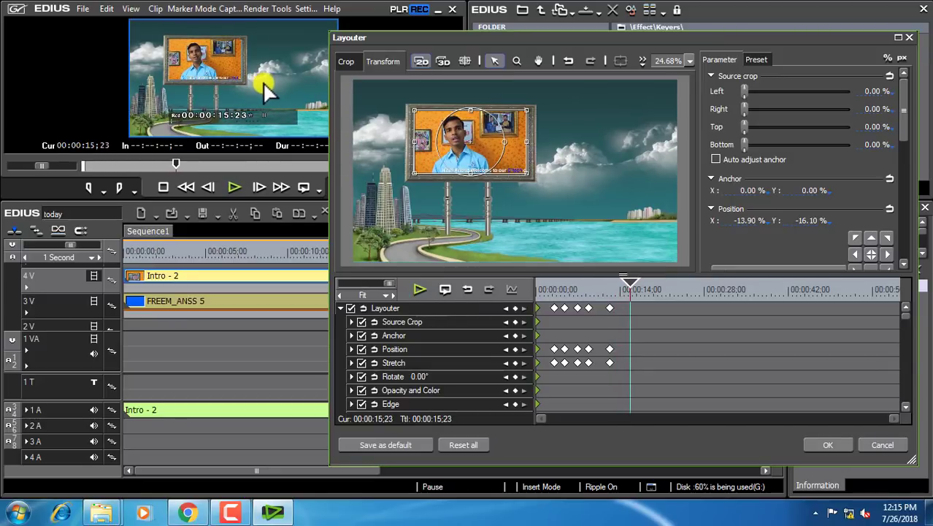
pyautogui.click(421, 290)
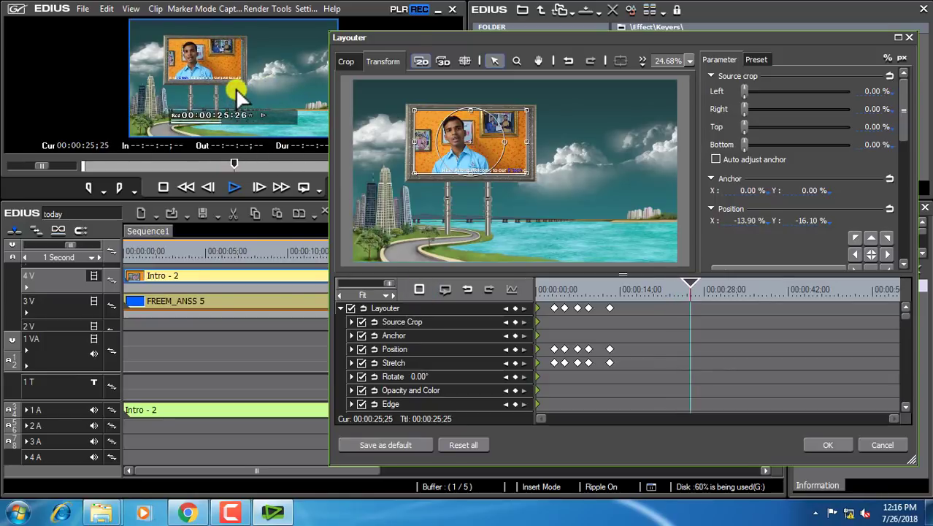
pyautogui.click(422, 292)
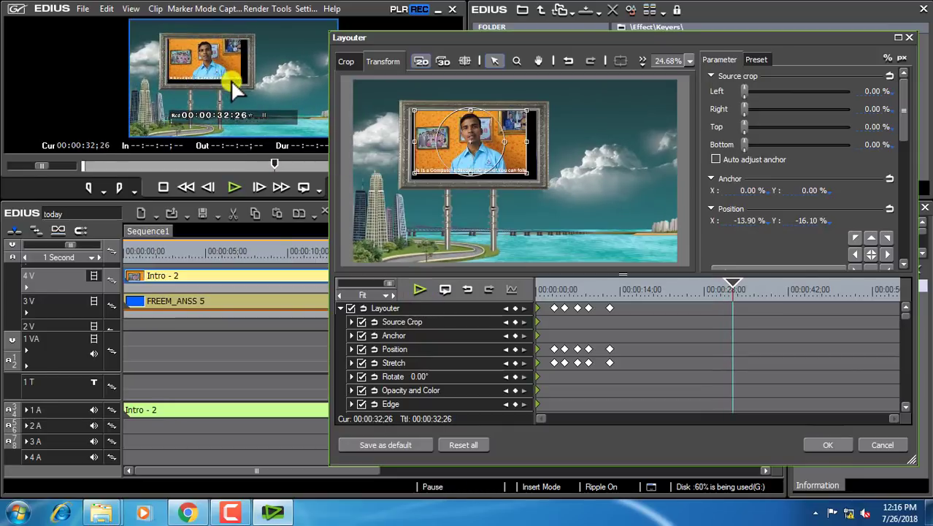
pyautogui.moveTo(524, 172); pyautogui.dragTo(511, 156)
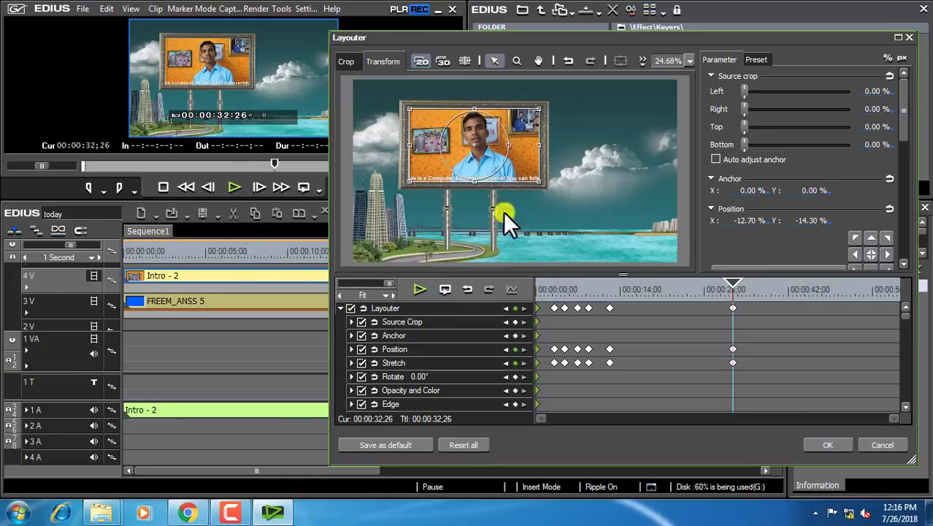
# Step: At 00:00:36;04, enlarge Intro - 2 to fill the billboard opening and position it at about X -9.30 %, Y -10.50 %
pyautogui.click(419, 292)
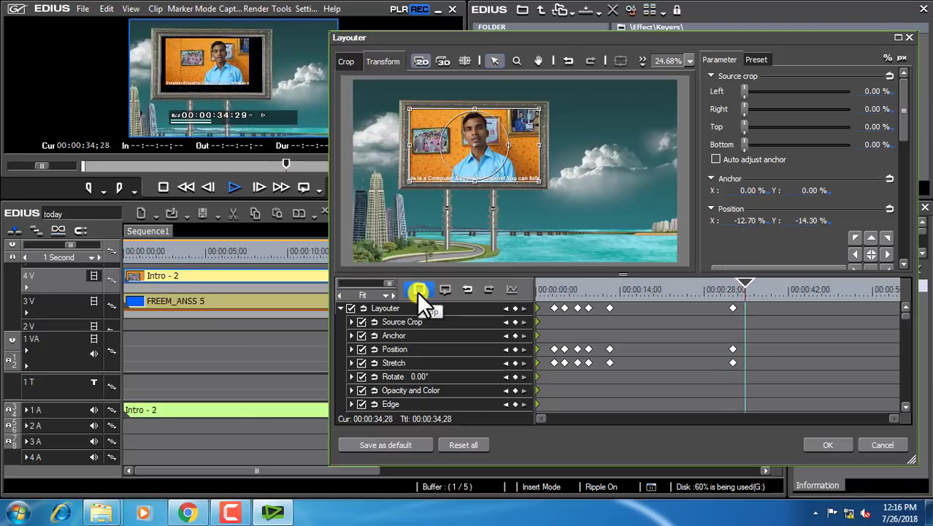
pyautogui.click(419, 293)
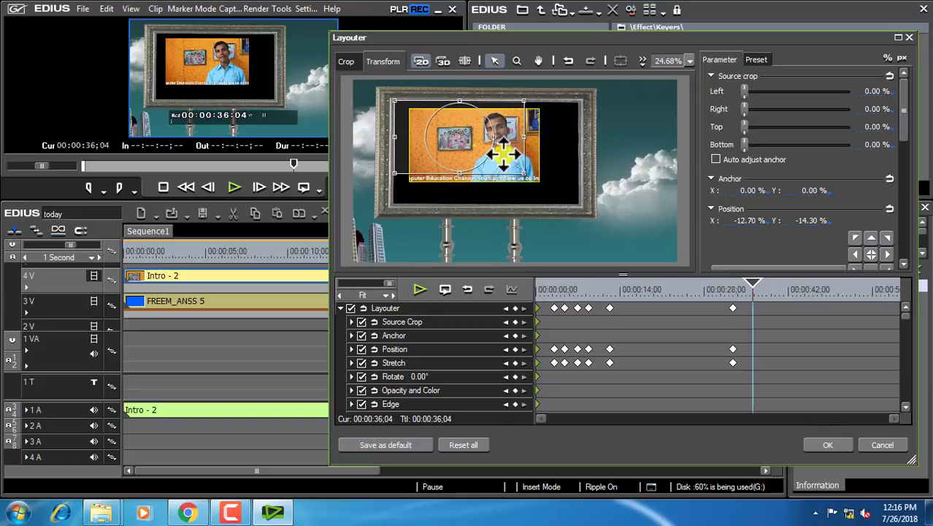
pyautogui.moveTo(504, 155); pyautogui.dragTo(489, 145)
pyautogui.moveTo(524, 174); pyautogui.dragTo(580, 206)
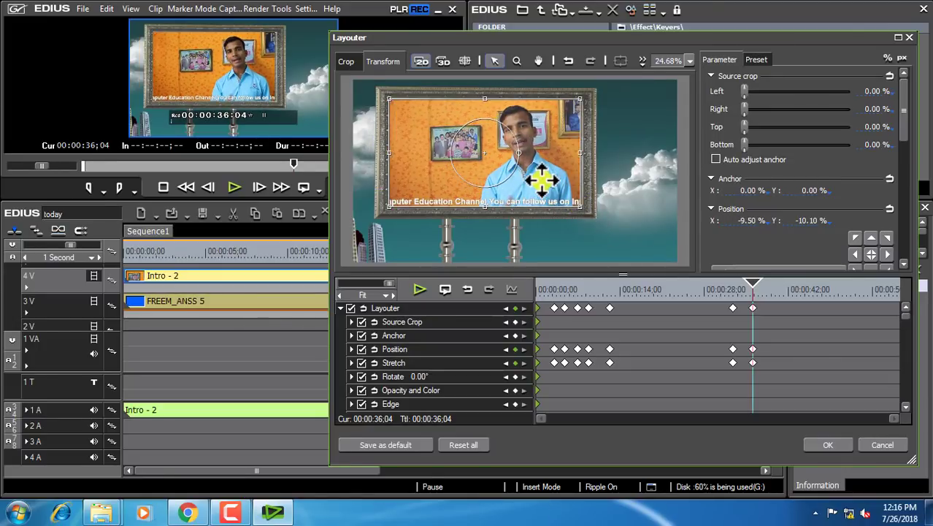
pyautogui.moveTo(540, 178); pyautogui.dragTo(542, 178)
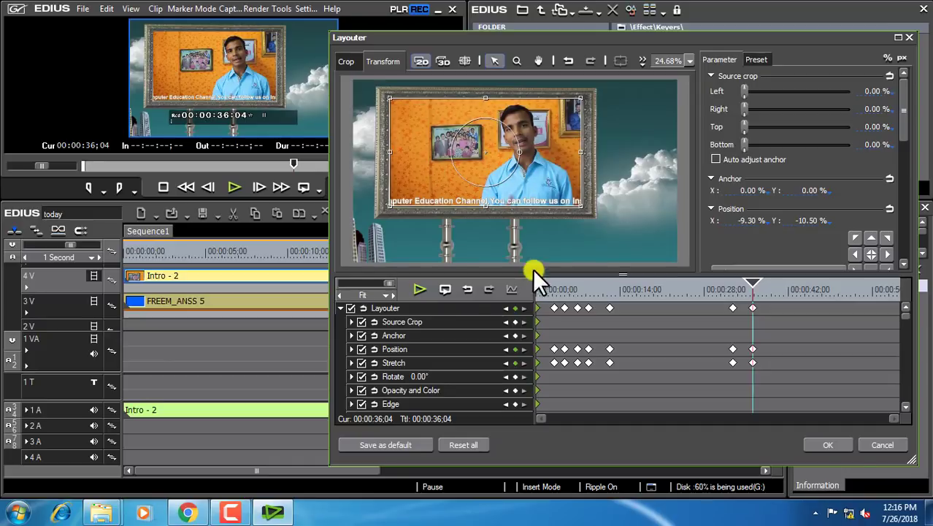
# Step: At 00:00:38;11, enlarge Intro - 2 to fill the growing billboard opening and position it at about X -3.40 %, Y -3.40 %
pyautogui.click(418, 289)
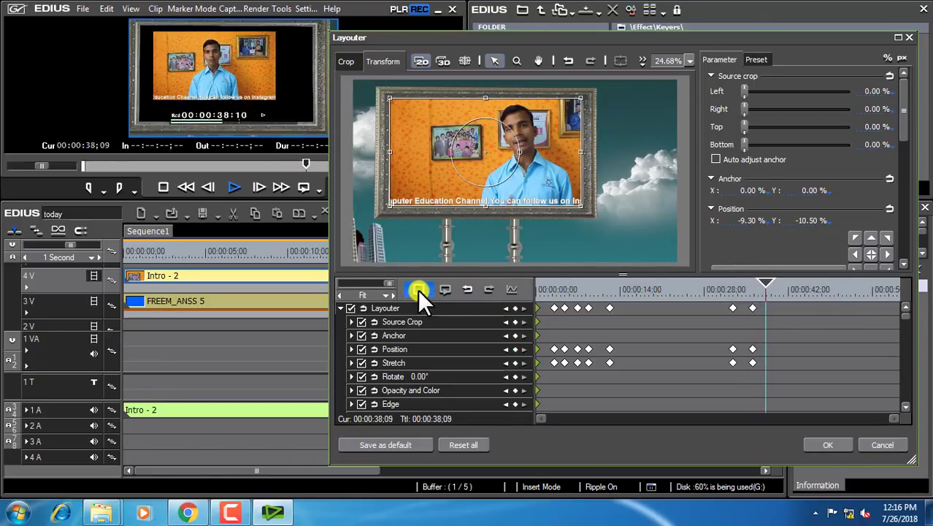
pyautogui.click(418, 289)
pyautogui.moveTo(581, 205); pyautogui.dragTo(609, 220)
pyautogui.moveTo(553, 186); pyautogui.dragTo(547, 188)
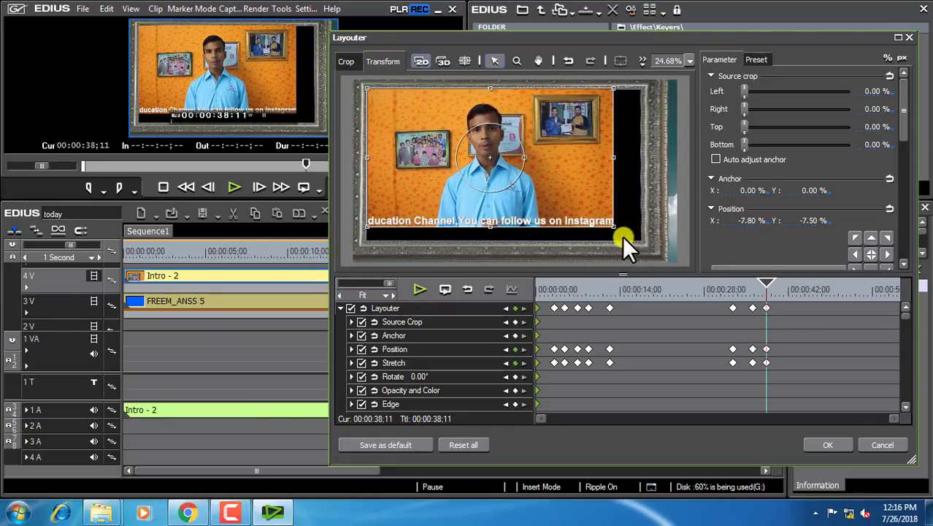
pyautogui.moveTo(616, 228); pyautogui.dragTo(643, 242)
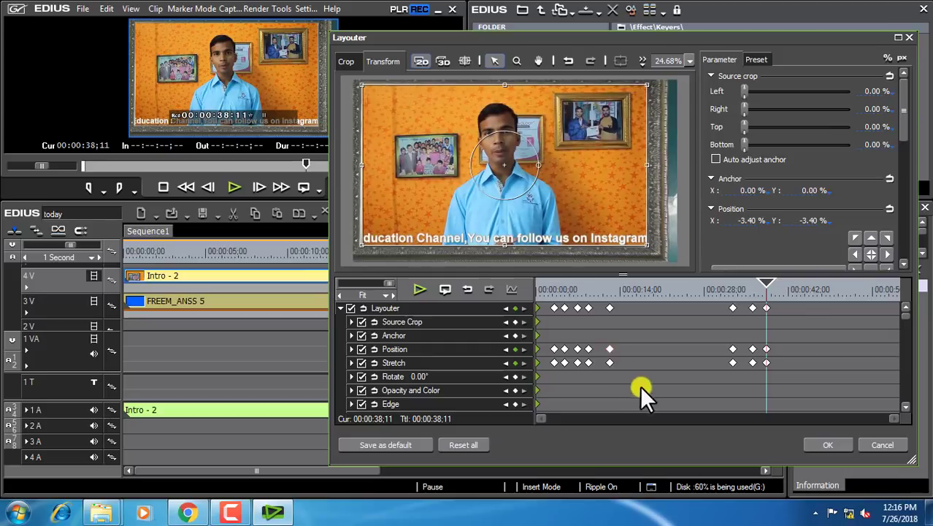
# Step: At 00:00:39;20, enlarge Intro - 2 to fill the whole frame at about X -2.30 %, Y -2.60 %, and apply the Layouter settings
pyautogui.click(420, 287)
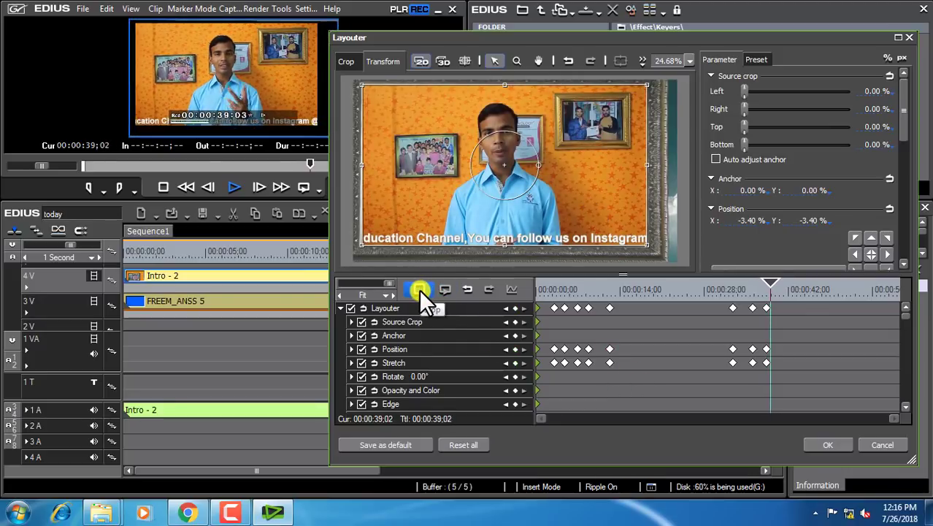
pyautogui.click(431, 288)
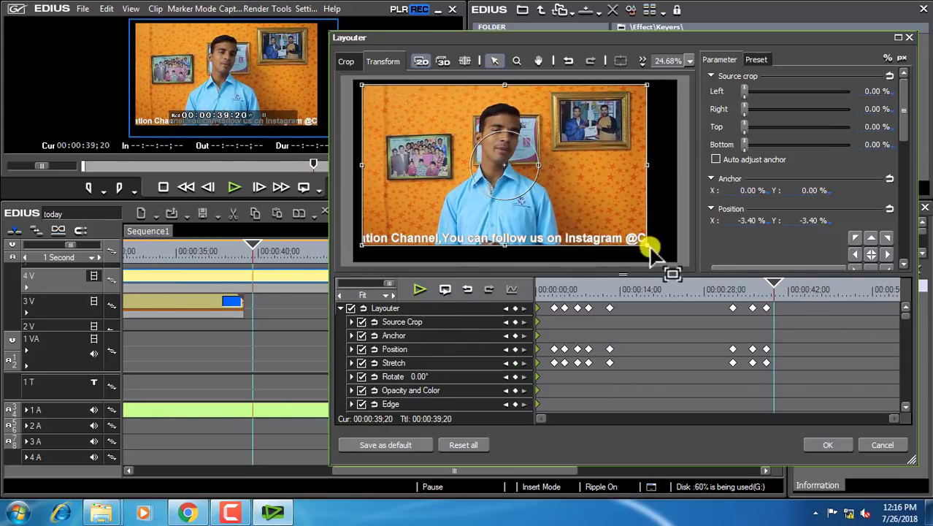
pyautogui.moveTo(661, 256); pyautogui.dragTo(682, 263)
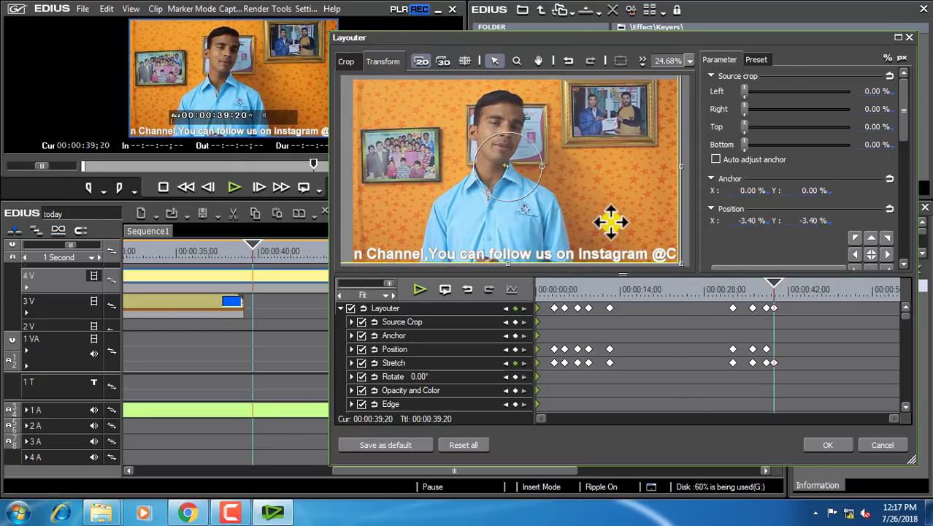
pyautogui.click(525, 309)
pyautogui.click(418, 291)
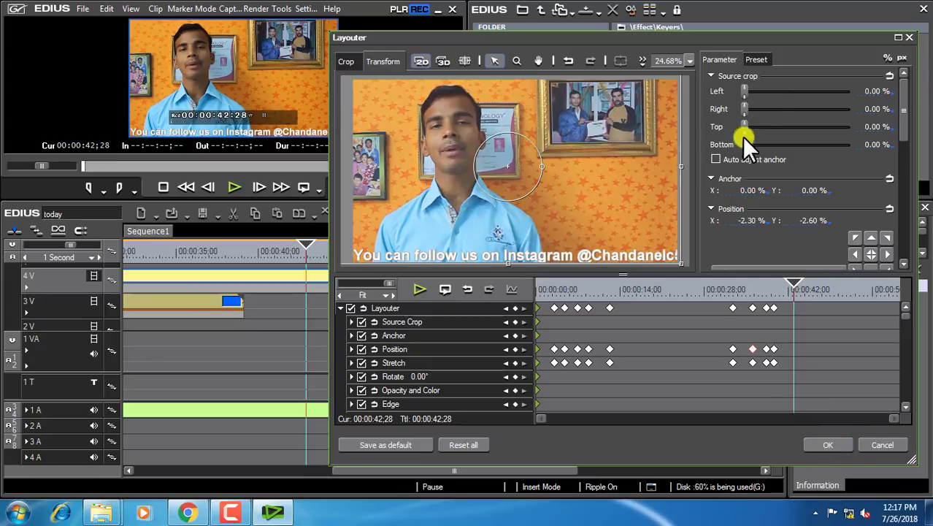
pyautogui.moveTo(899, 125)
pyautogui.mouseDown()
pyautogui.moveTo(912, 254)
pyautogui.moveTo(911, 83)
pyautogui.moveTo(912, 117)
pyautogui.mouseUp()
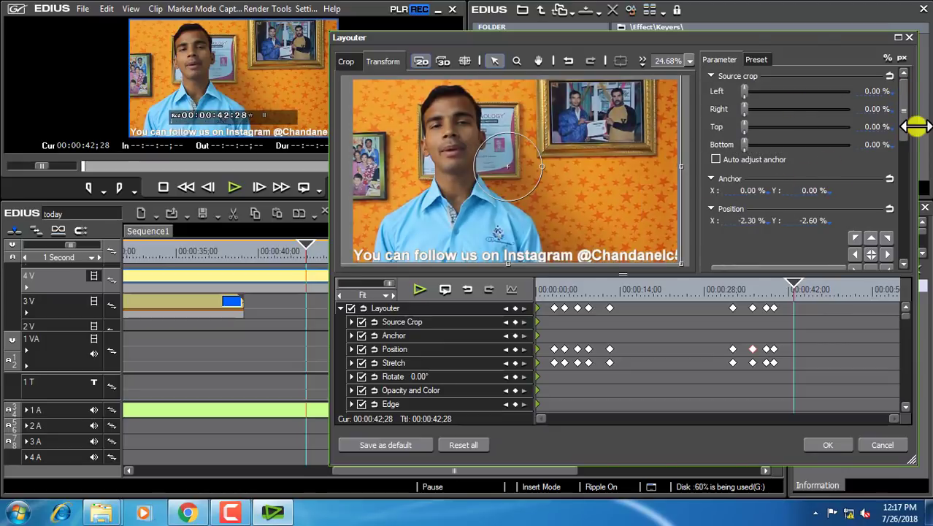
pyautogui.moveTo(902, 84)
pyautogui.mouseDown()
pyautogui.moveTo(904, 254)
pyautogui.moveTo(902, 77)
pyautogui.mouseUp()
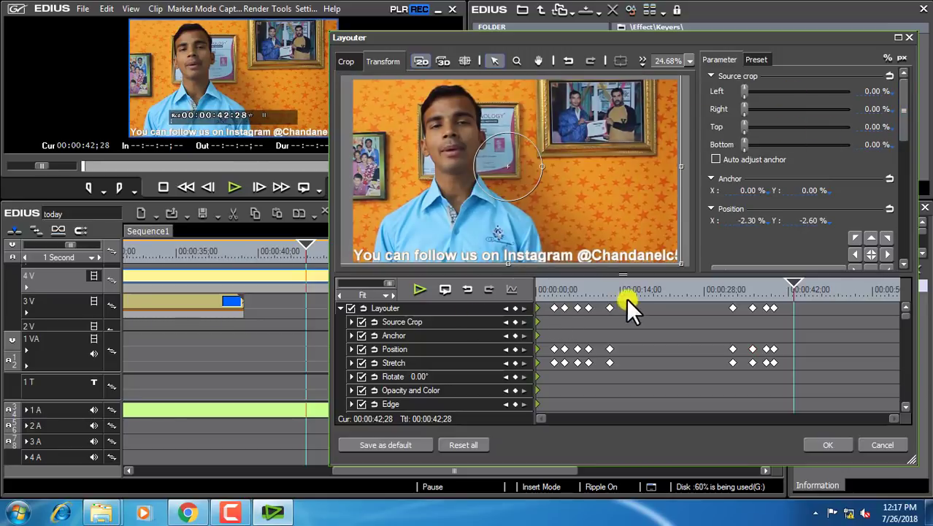
pyautogui.click(824, 445)
# Step: Split Intro - 2 at the end of the FREEM_ANSS 5 clip, 00:00:39;04, and delete the remaining part
pyautogui.moveTo(451, 469)
pyautogui.mouseDown()
pyautogui.moveTo(380, 477)
pyautogui.moveTo(434, 471)
pyautogui.mouseUp()
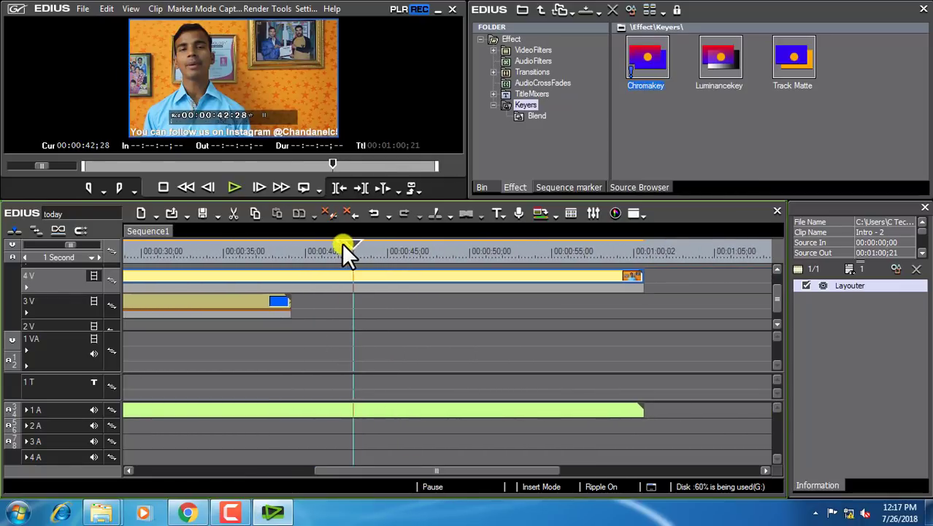
pyautogui.moveTo(343, 243); pyautogui.dragTo(292, 245)
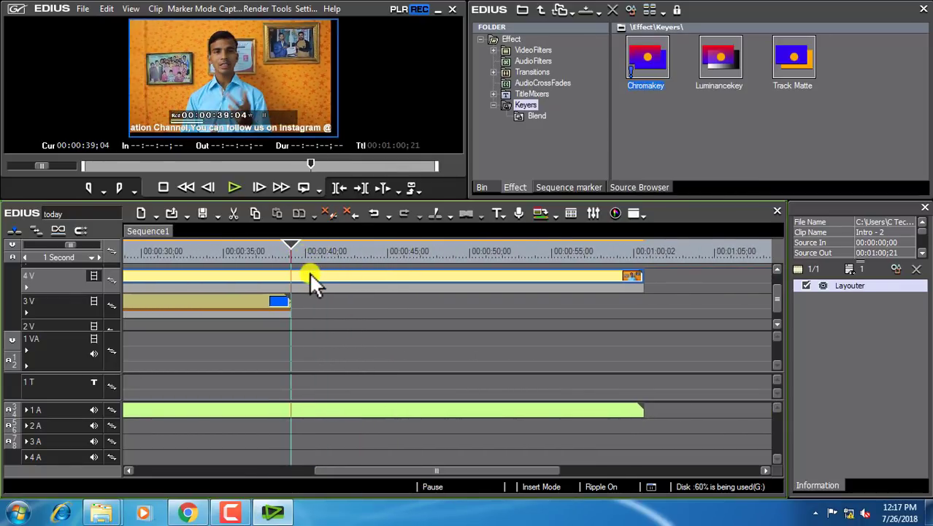
pyautogui.press('c')
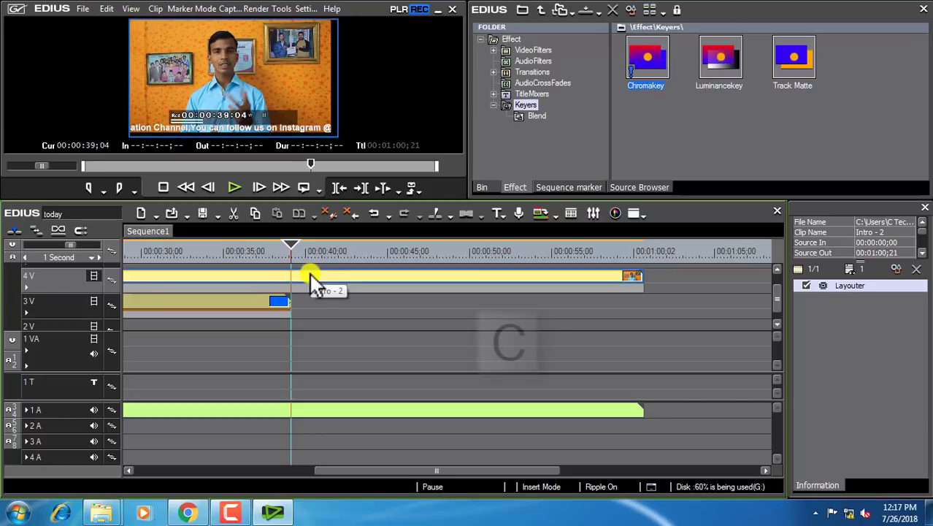
pyautogui.press('Delete')
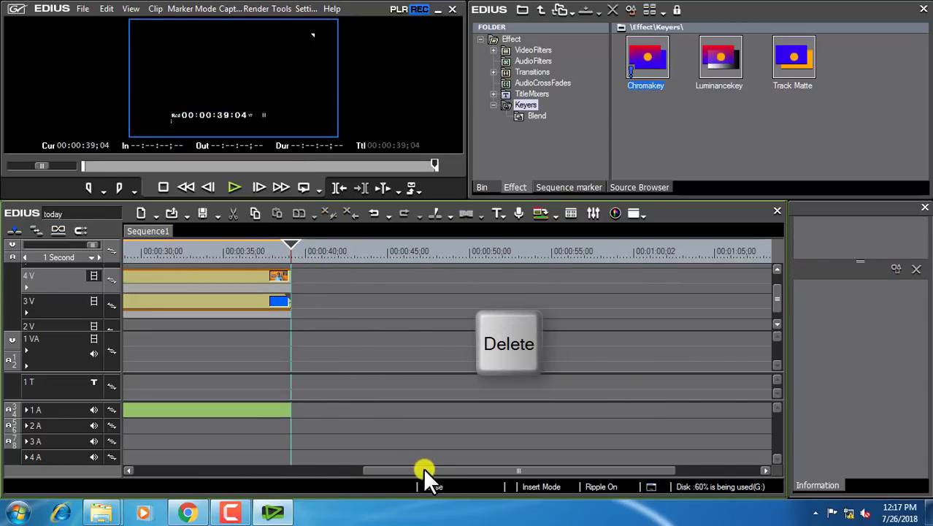
pyautogui.moveTo(423, 469); pyautogui.dragTo(175, 471)
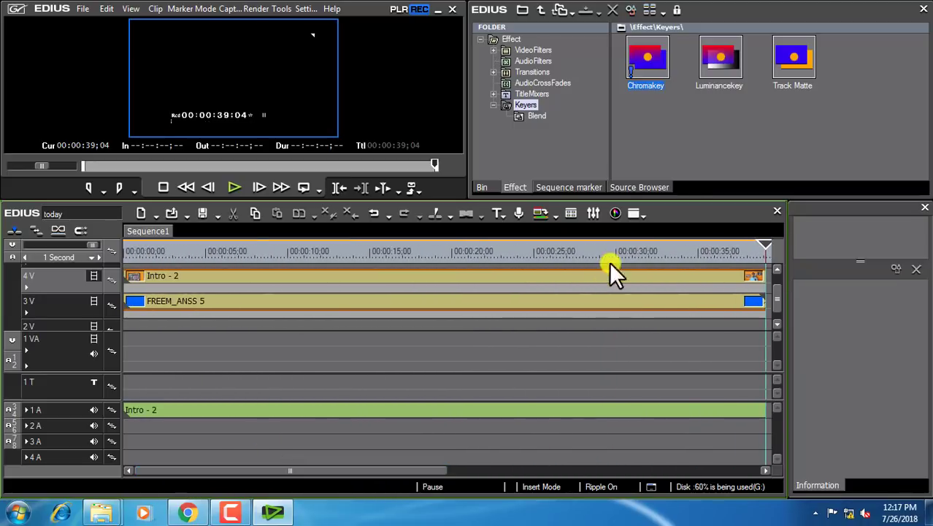
# Step: Fit the whole sequence in the timeline and review the composite from about 00:00:06 to 00:00:07;25, briefly enlarging the preview
pyautogui.click(92, 244)
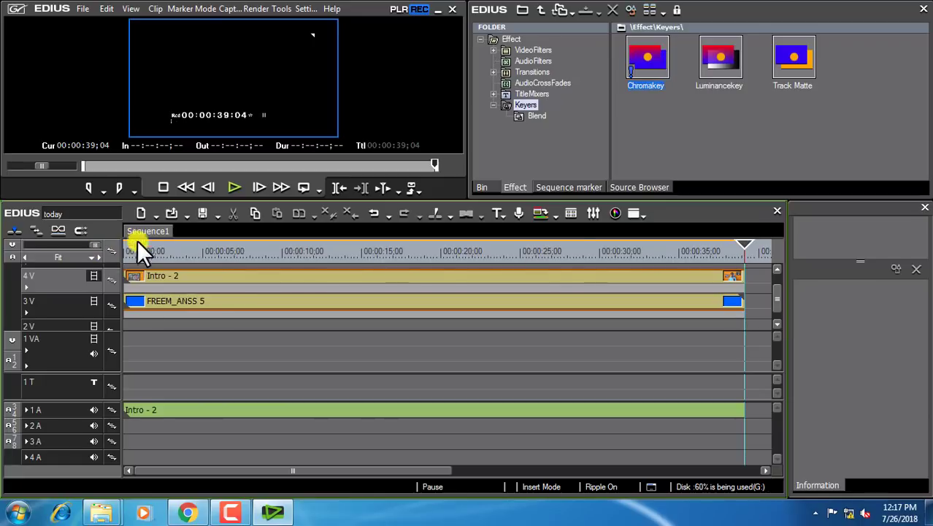
pyautogui.moveTo(743, 244); pyautogui.dragTo(222, 231)
pyautogui.click(233, 187)
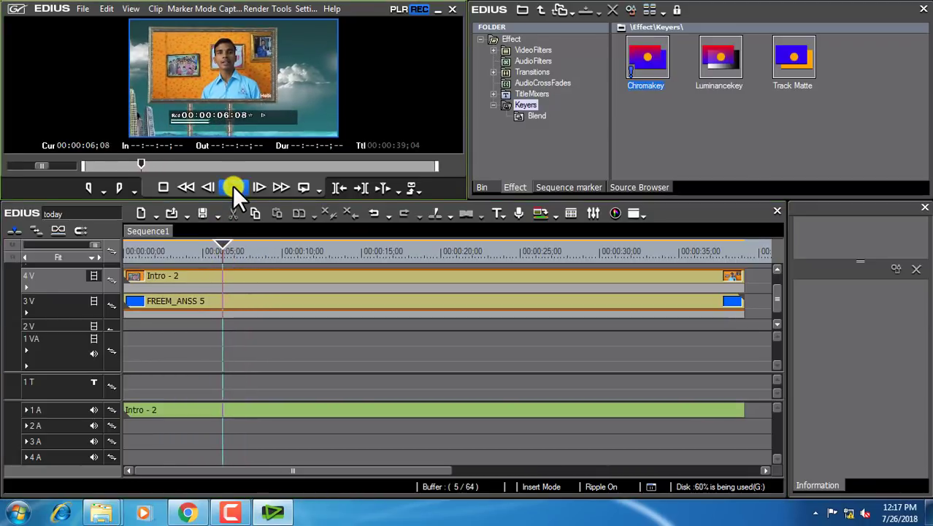
pyautogui.click(191, 40)
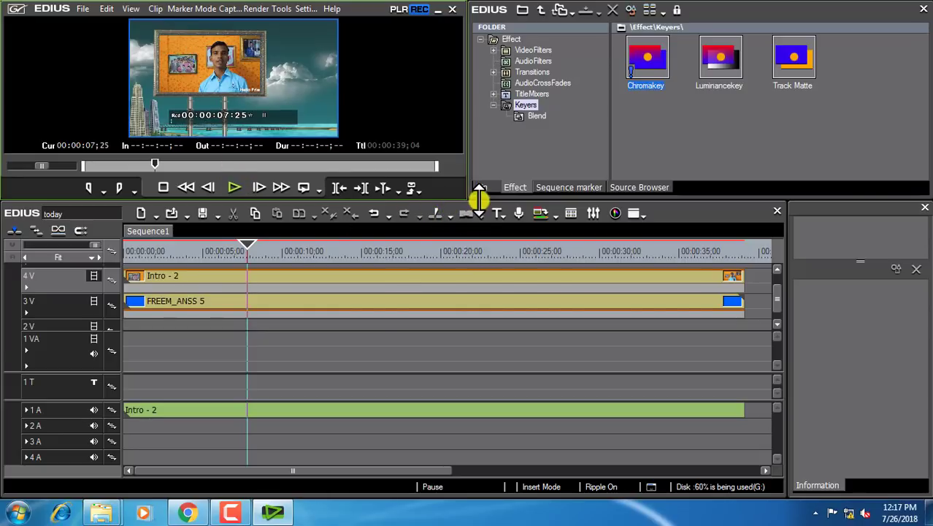
pyautogui.moveTo(479, 197); pyautogui.dragTo(479, 331)
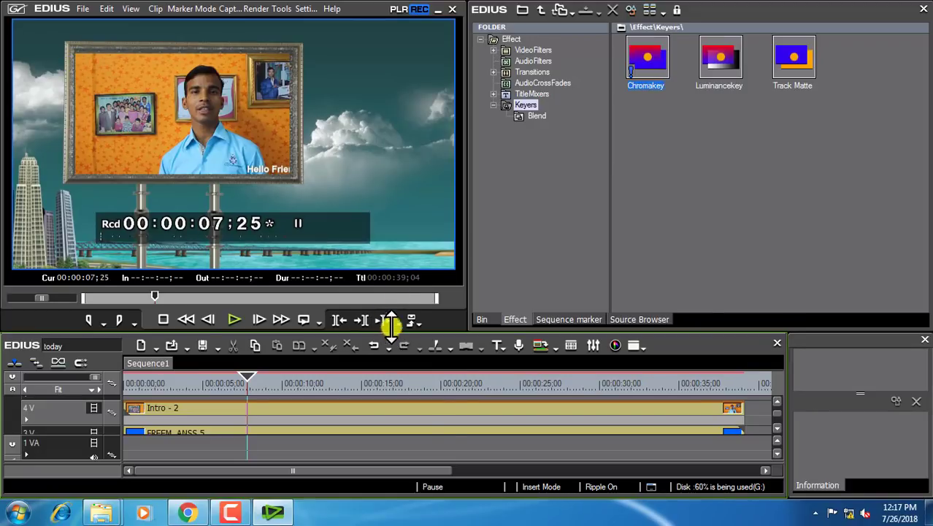
pyautogui.moveTo(387, 330); pyautogui.dragTo(385, 153)
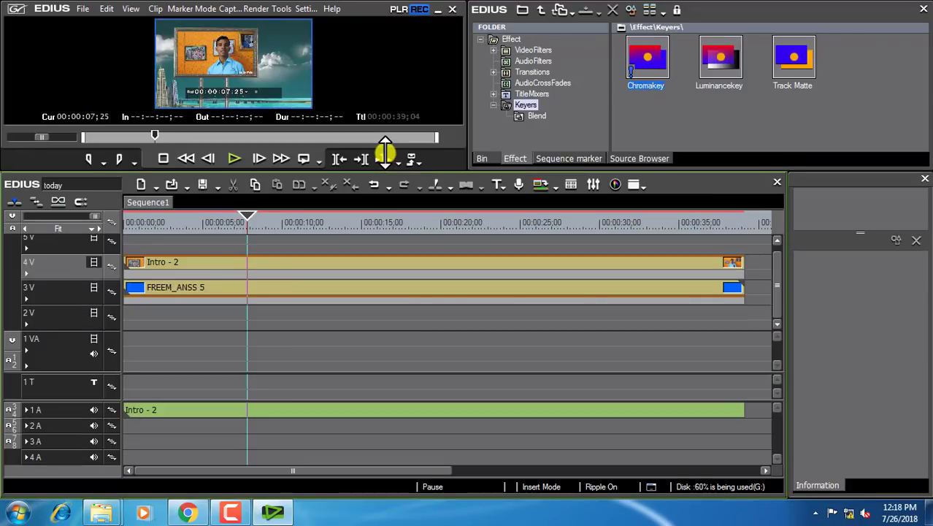
# Step: Move the FREEM_ANSS 5 clip up to track 5V, above Intro - 2, and check the opening seconds
pyautogui.click(184, 286)
pyautogui.moveTo(182, 286); pyautogui.dragTo(175, 244)
pyautogui.click(143, 225)
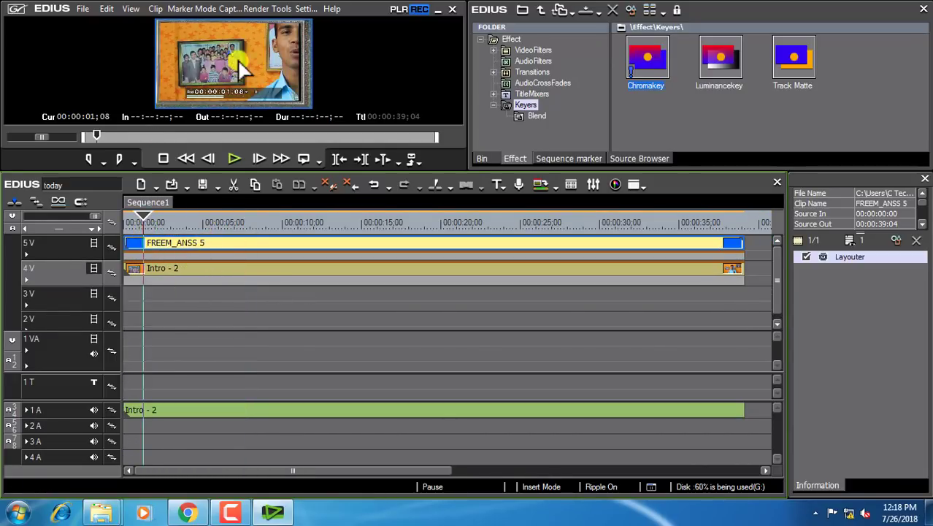
pyautogui.click(161, 222)
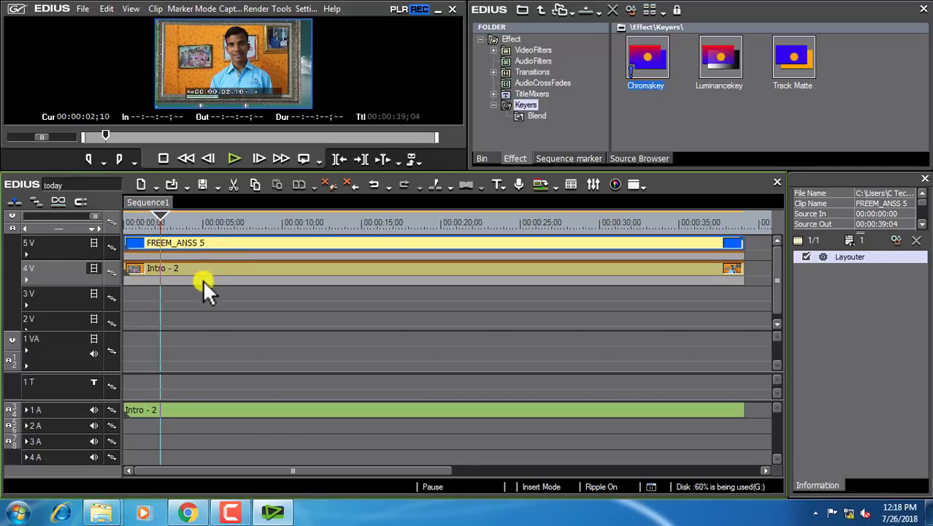
# Step: Check the Chromakey applied to FREEM_ANSS 5 and play the first seconds from the start to inspect the frame edges
pyautogui.click(614, 256)
pyautogui.click(847, 257)
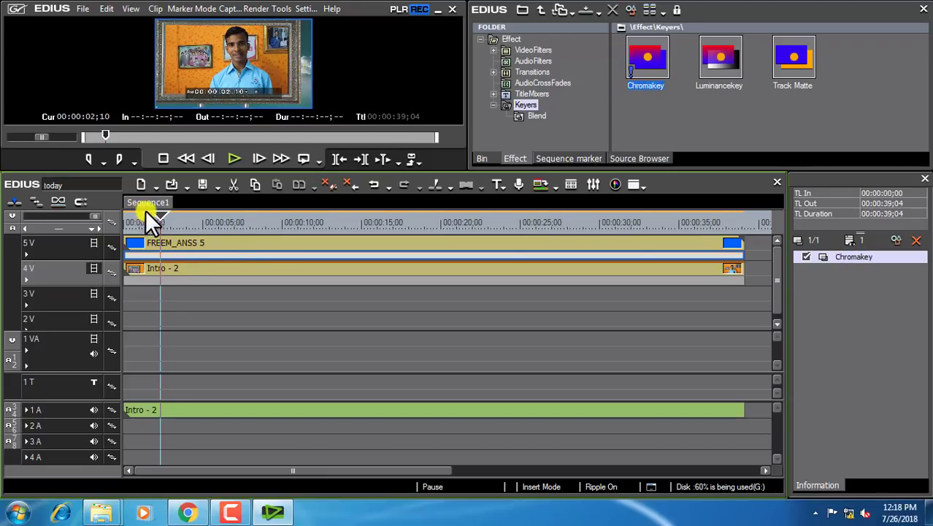
pyautogui.click(163, 219)
pyautogui.moveTo(163, 219); pyautogui.dragTo(121, 216)
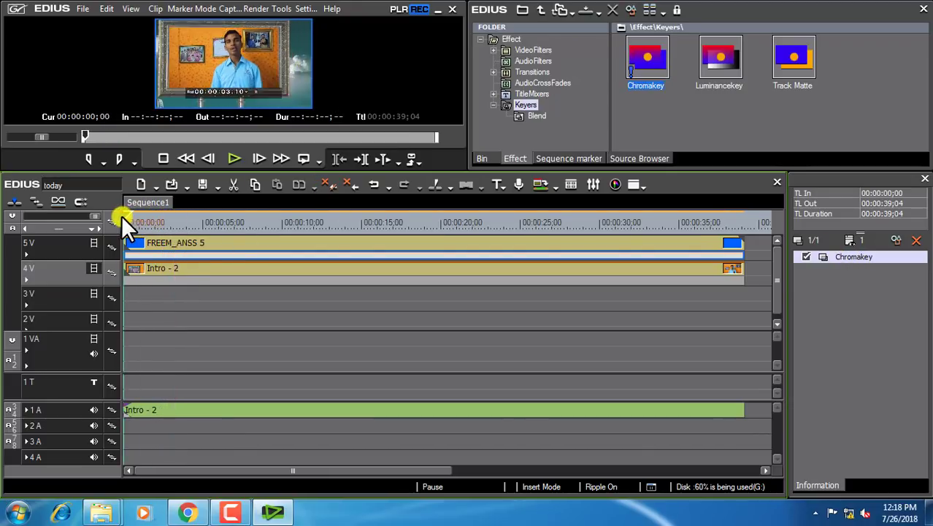
pyautogui.click(233, 158)
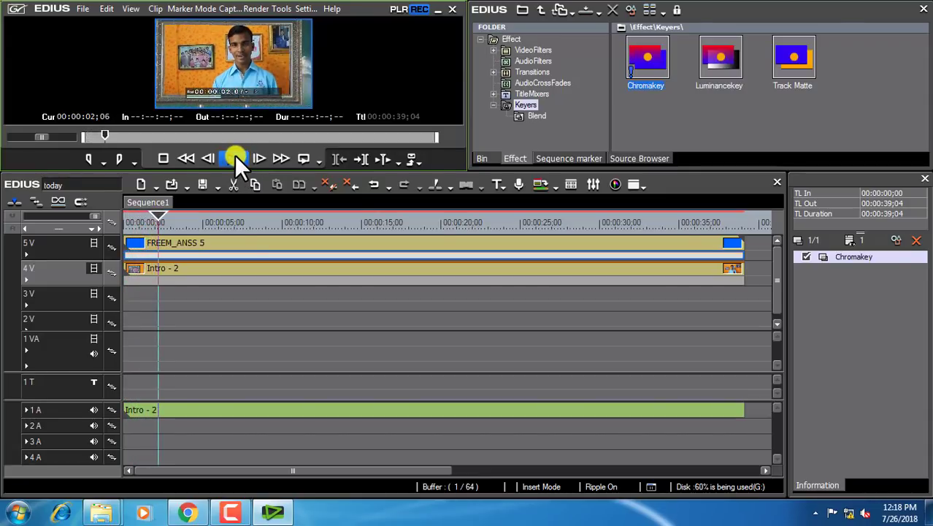
pyautogui.click(235, 158)
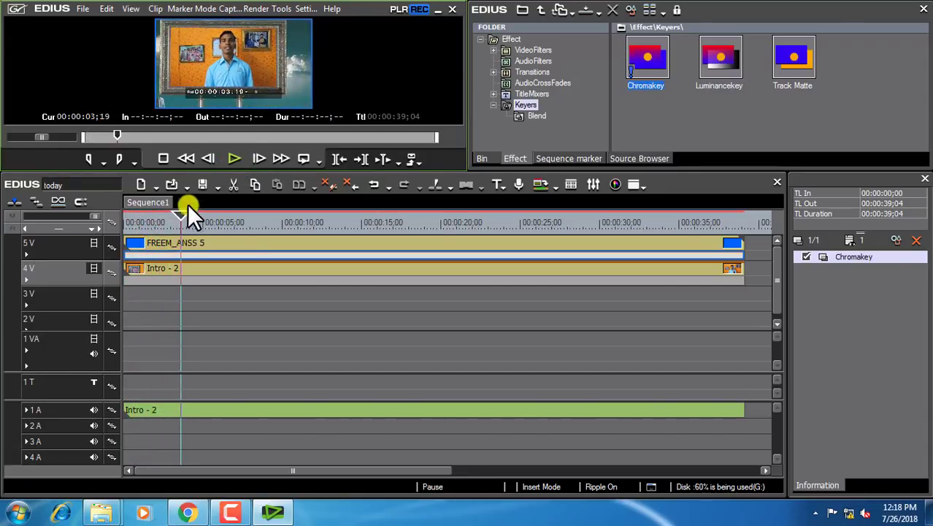
pyautogui.moveTo(157, 223); pyautogui.dragTo(128, 217)
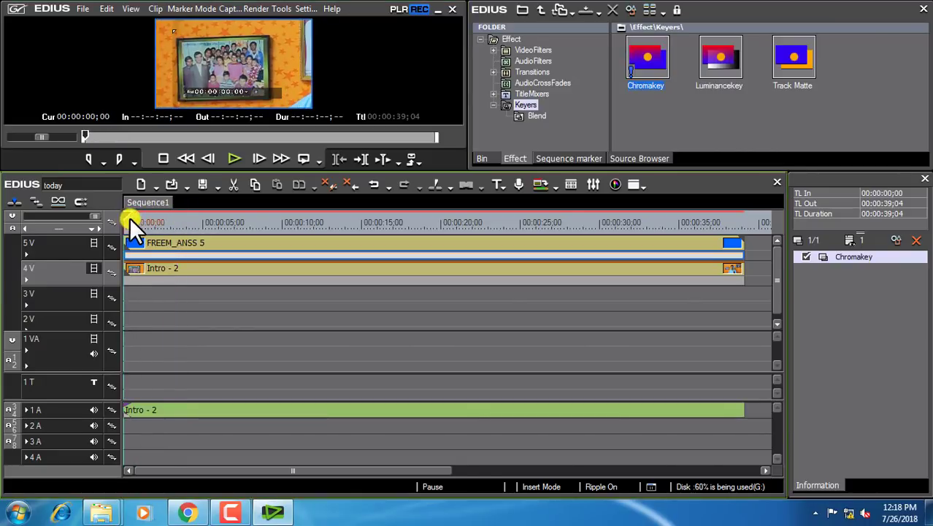
# Step: At 00:00:00;22, enlarge Intro - 2 in the Layouter to cover the gap inside the frame, and apply the settings
pyautogui.click(137, 219)
pyautogui.moveTo(139, 218); pyautogui.dragTo(136, 221)
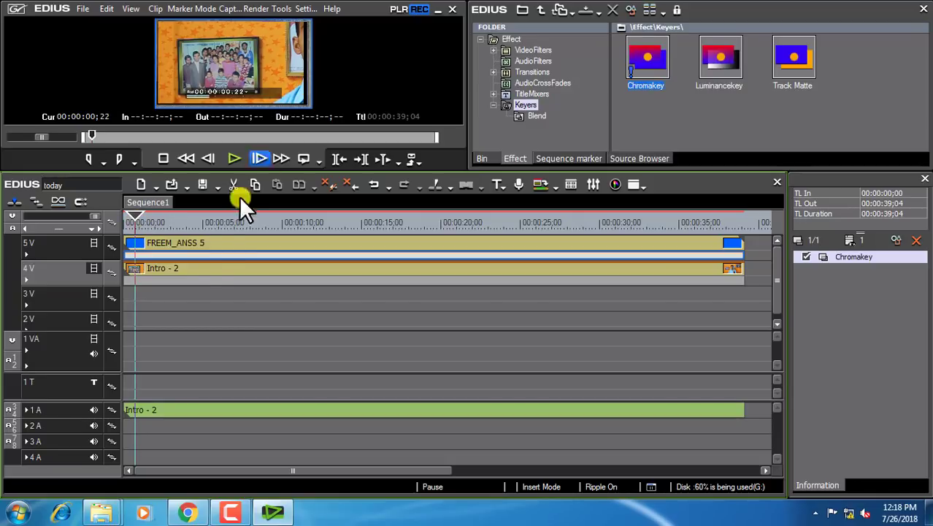
pyautogui.click(195, 270)
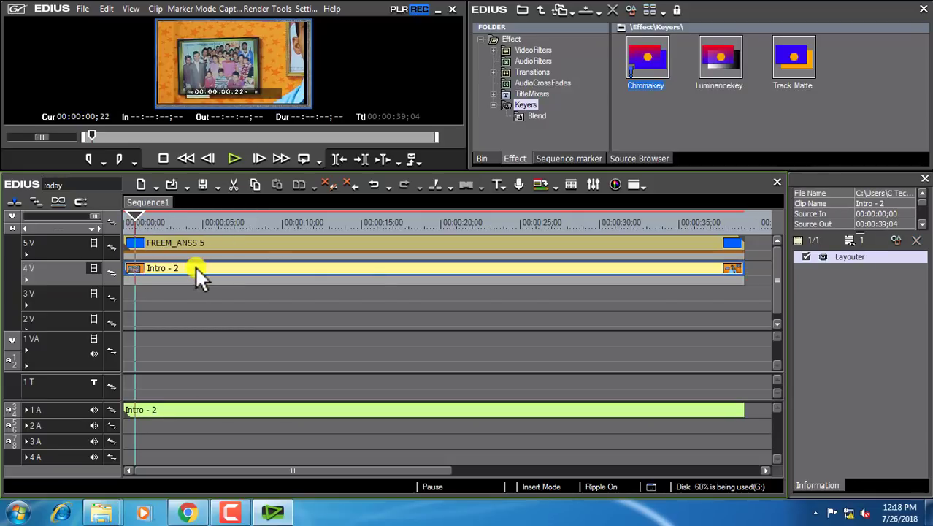
pyautogui.click(897, 240)
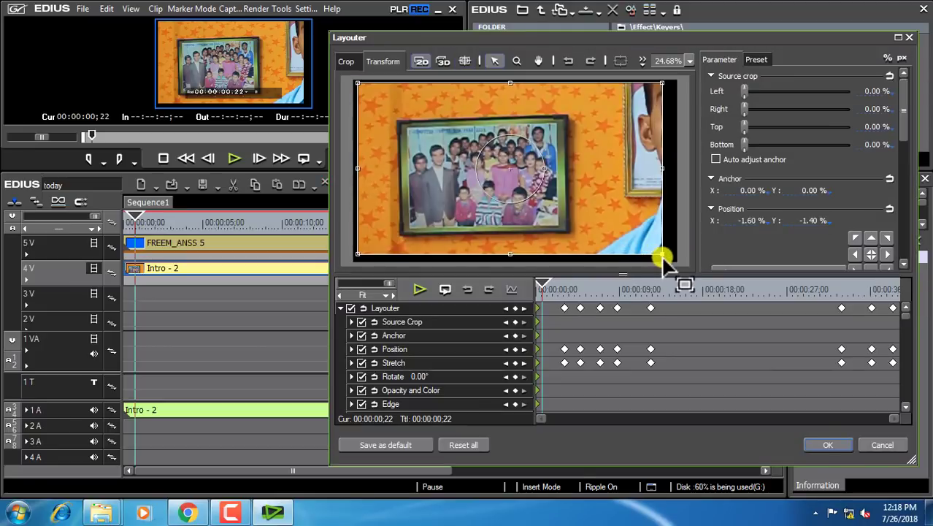
pyautogui.moveTo(662, 255); pyautogui.dragTo(674, 265)
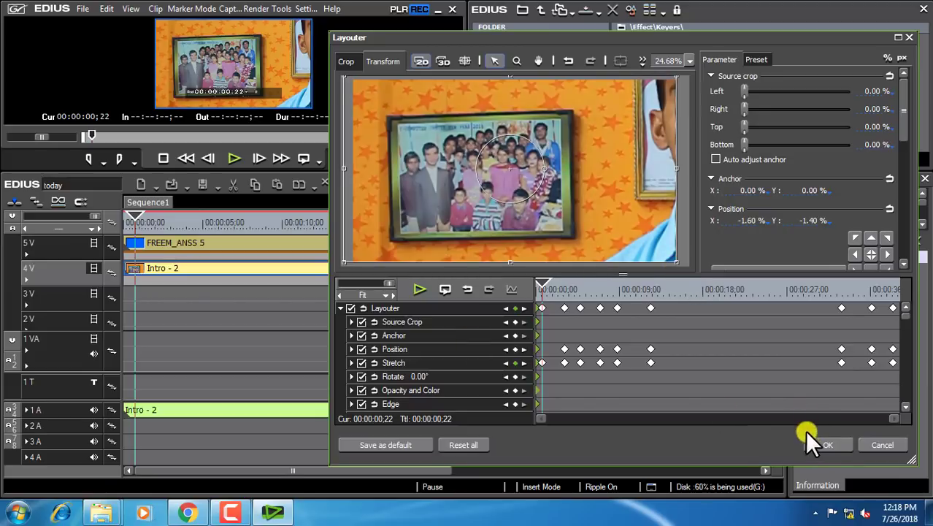
pyautogui.click(824, 440)
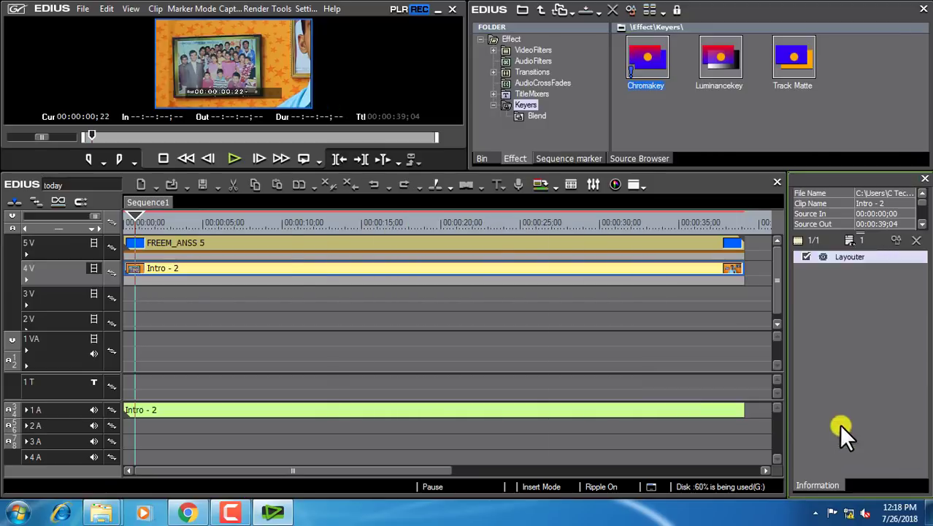
# Step: Play the corrected opening, examine the Intro - 2 layout keyframes at 00:00:04;07, and review the composite up to 00:00:18;11
pyautogui.click(232, 160)
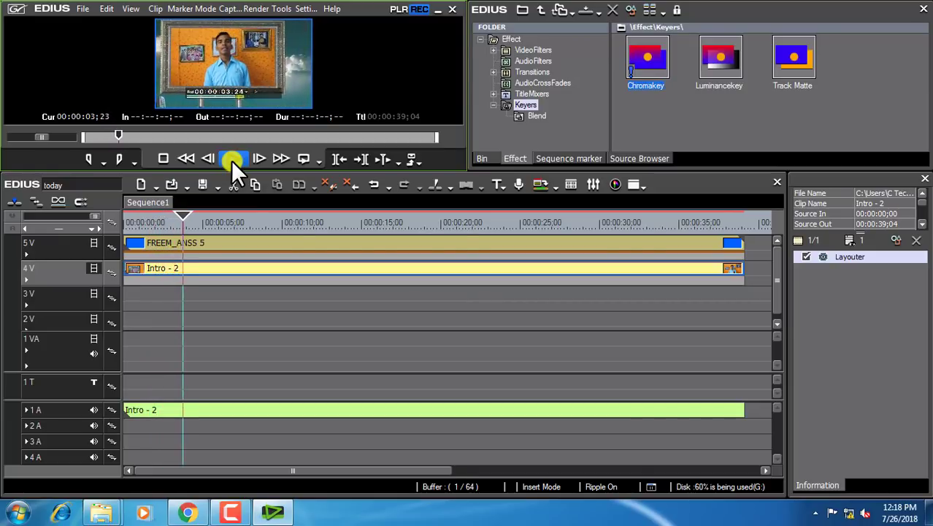
pyautogui.click(232, 160)
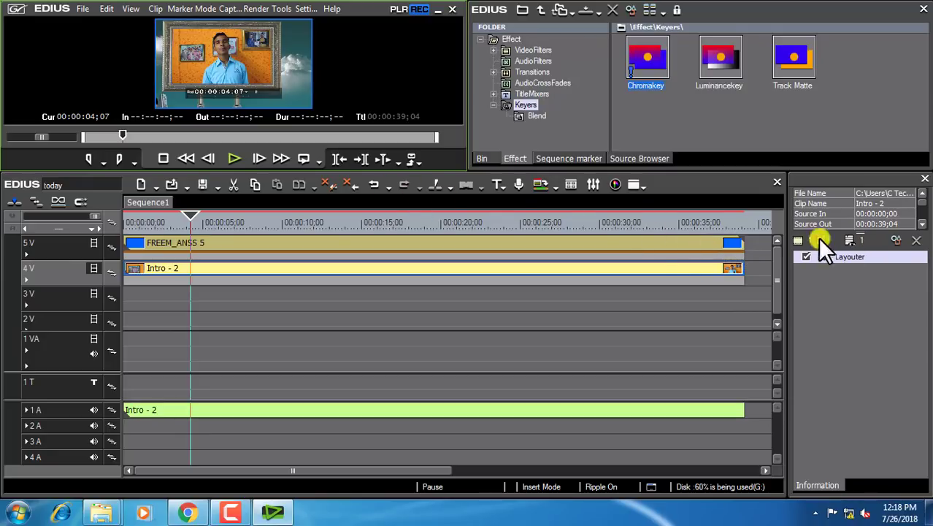
pyautogui.doubleClick(635, 269)
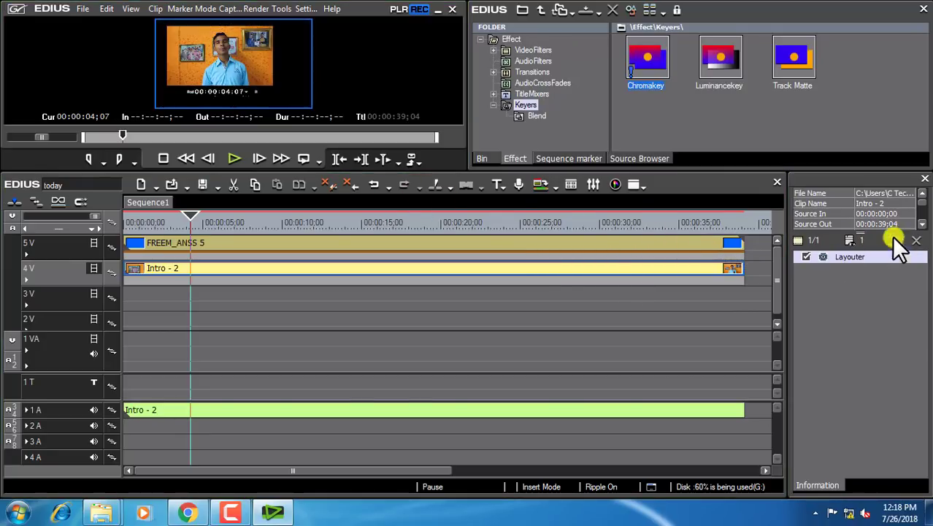
pyautogui.doubleClick(862, 256)
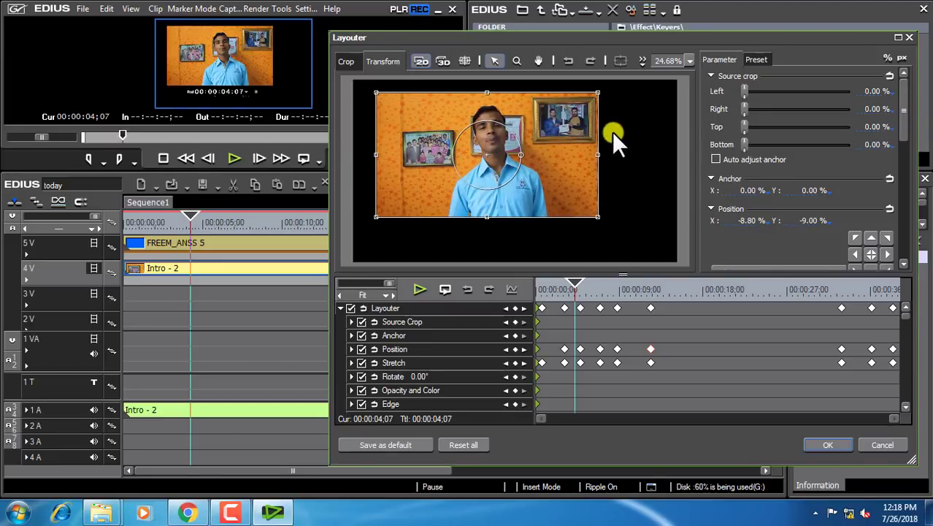
pyautogui.click(827, 445)
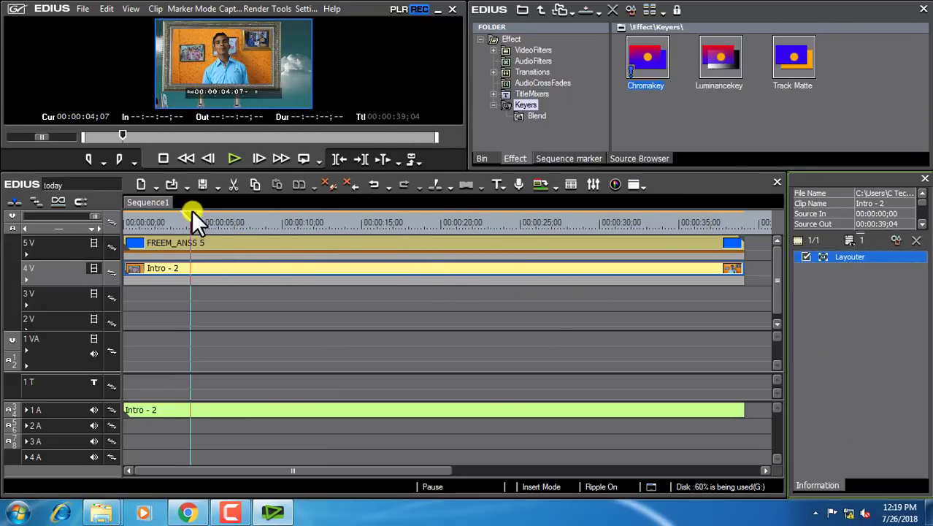
pyautogui.moveTo(191, 211); pyautogui.dragTo(416, 248)
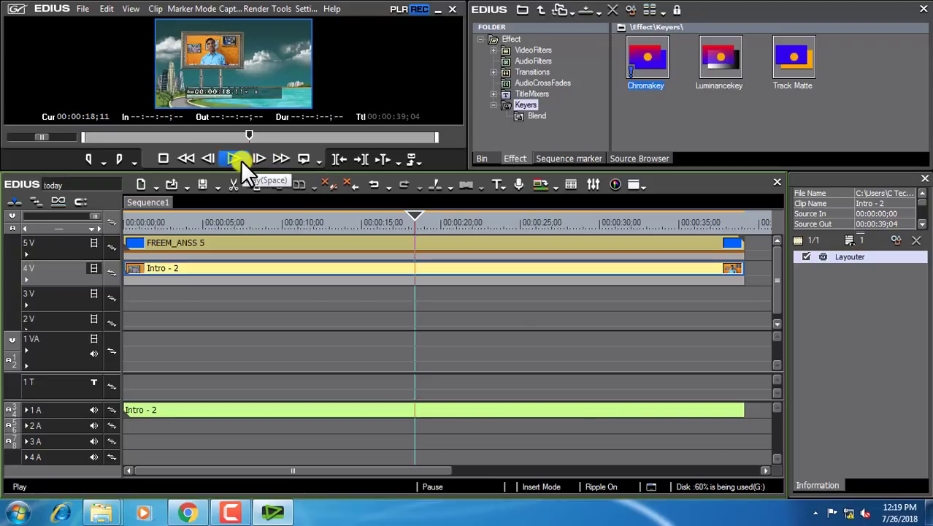
# Step: Export the sequence to the Desktop as an AVI named today using the Grass Valley HQ 1920x1080 preset
pyautogui.press('F11')
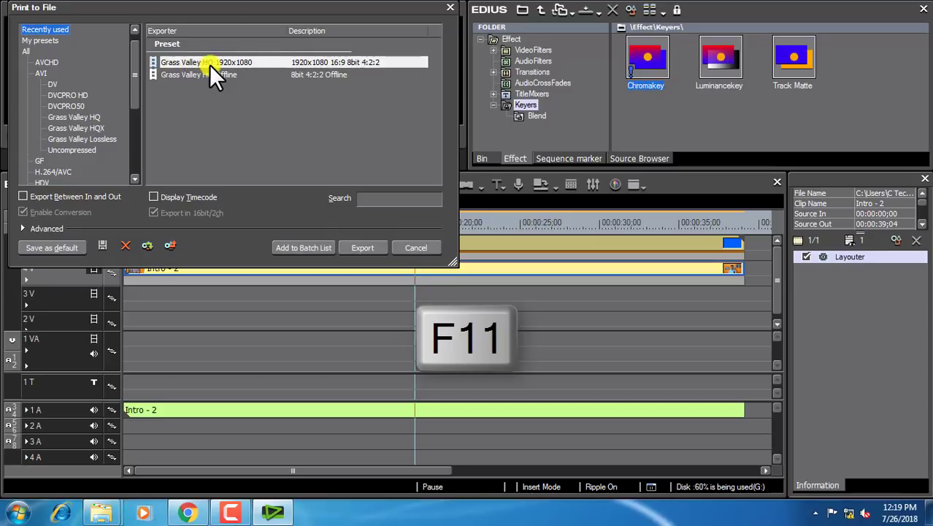
pyautogui.click(318, 64)
pyautogui.click(362, 249)
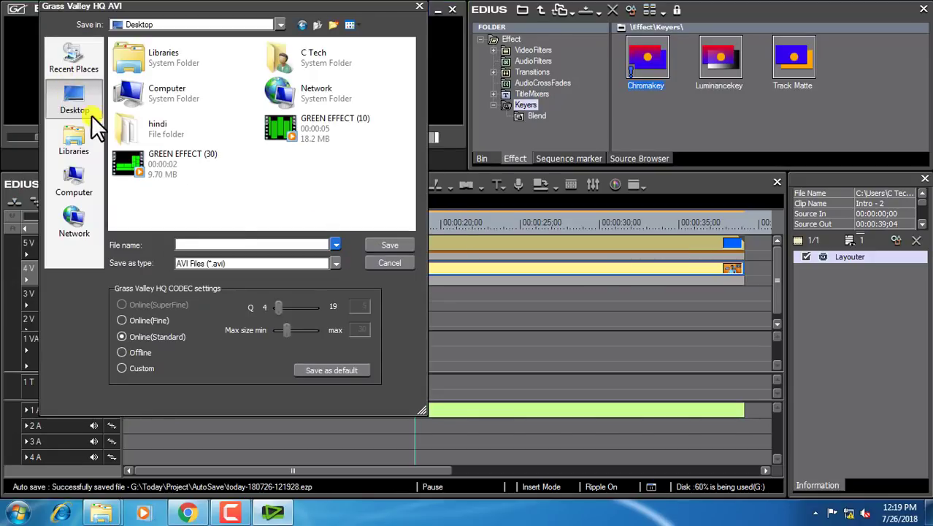
pyautogui.click(212, 242)
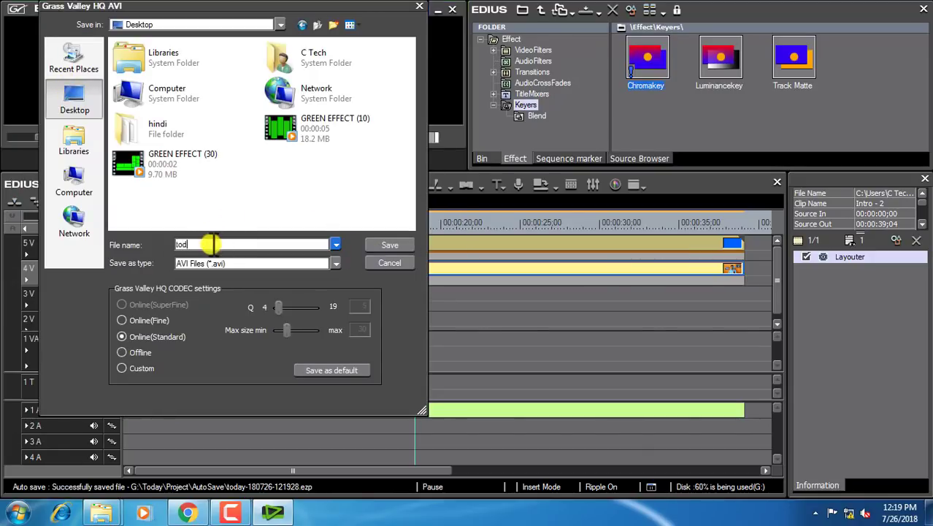
pyautogui.click(387, 246)
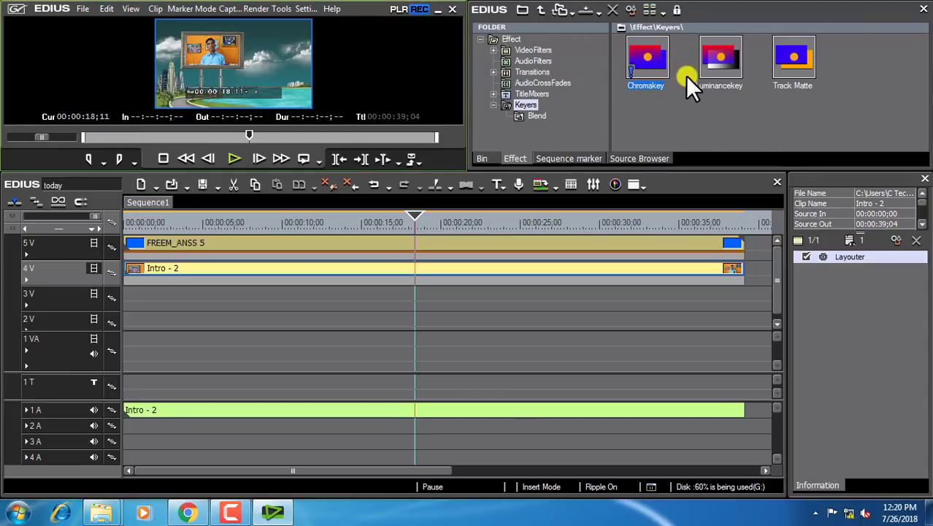
# Step: Switch to the desktop, play the exported today video in the media player, and leave its full-screen view
pyautogui.click(438, 10)
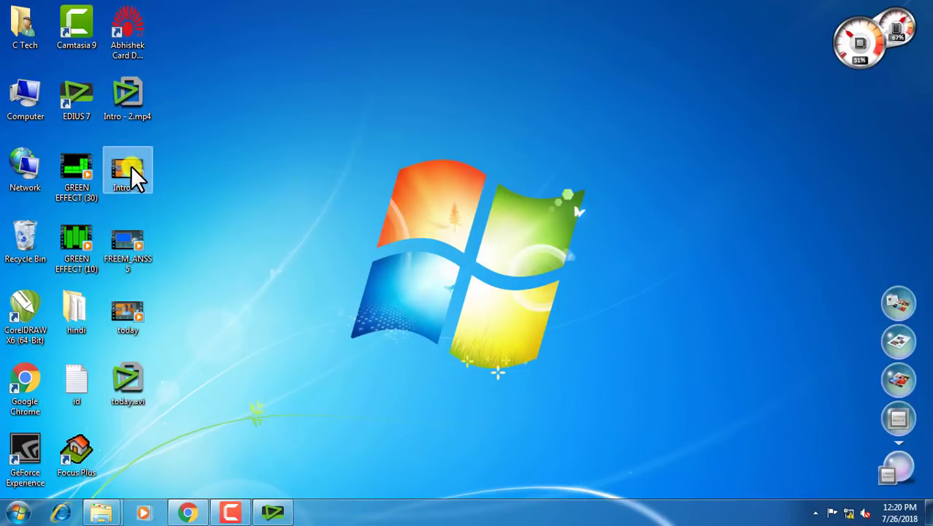
pyautogui.rightClick(131, 166)
pyautogui.click(369, 132)
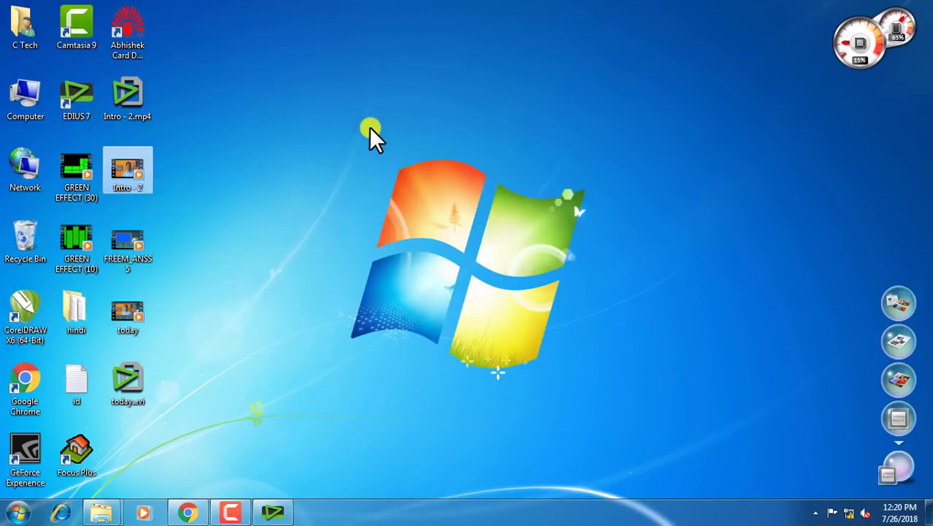
pyautogui.rightClick(127, 319)
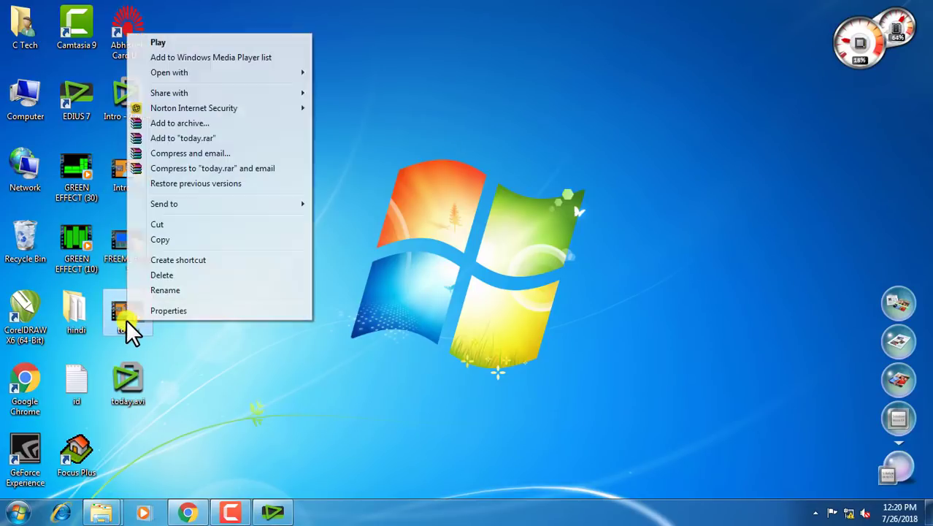
pyautogui.click(170, 44)
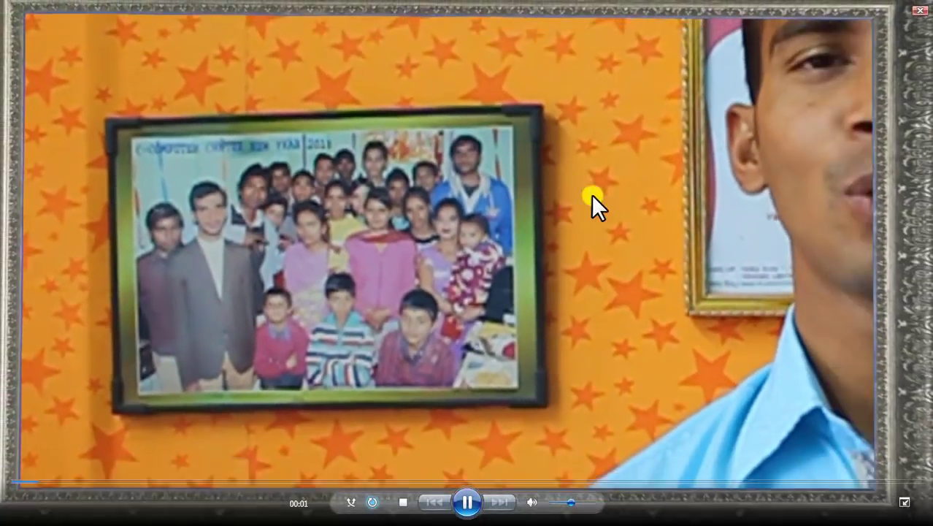
pyautogui.doubleClick(591, 195)
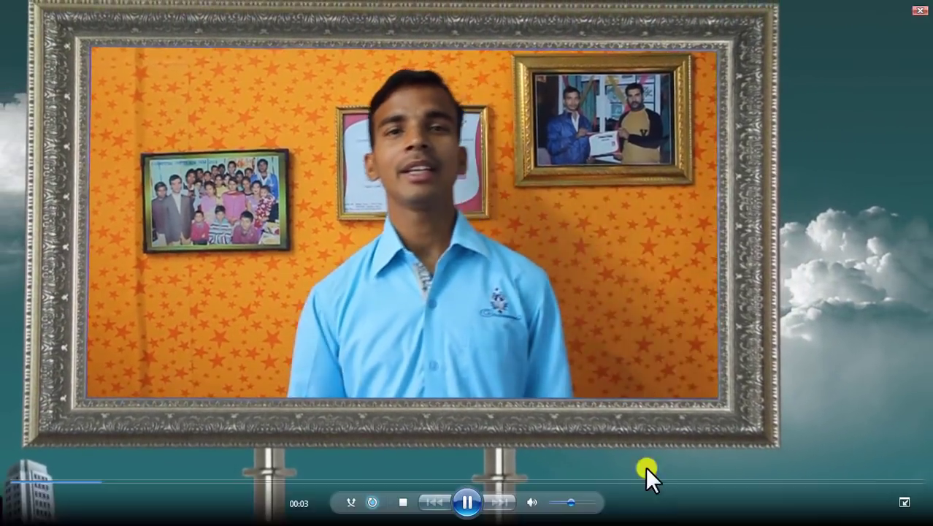
pyautogui.press('Escape')
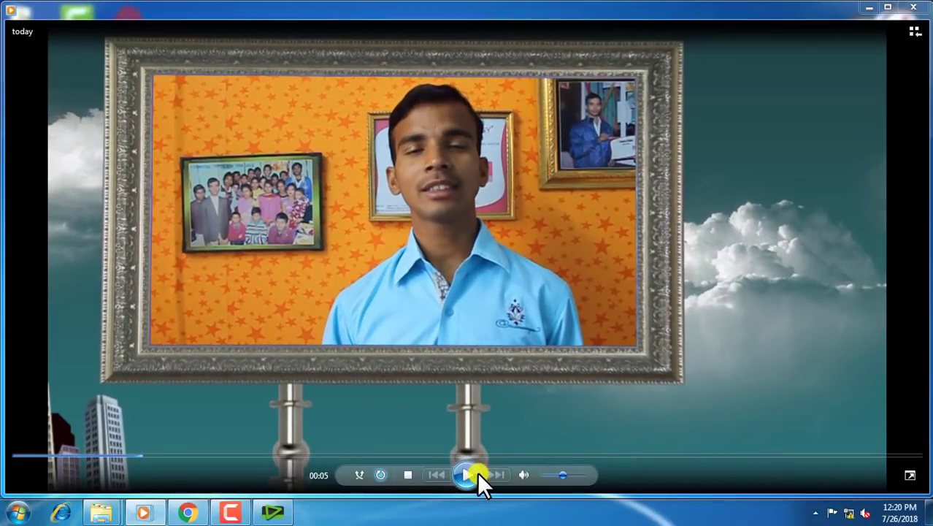
# Step: Unmute the system sound and replay the today video from the beginning in full screen
pyautogui.click(467, 475)
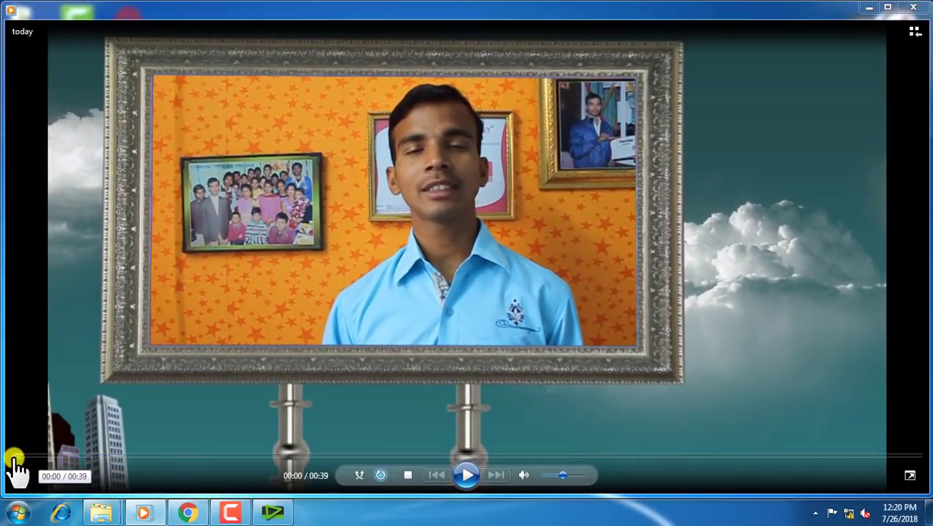
pyautogui.click(8, 456)
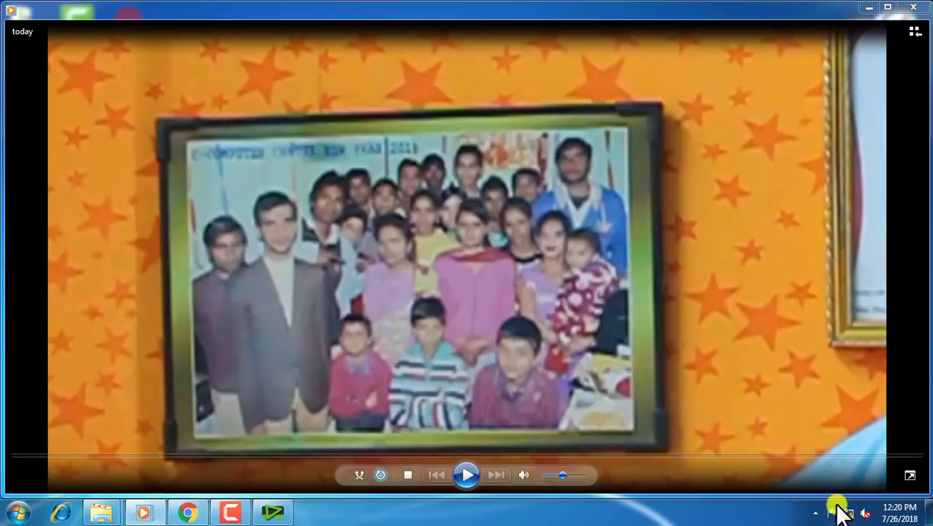
pyautogui.click(866, 514)
pyautogui.click(865, 436)
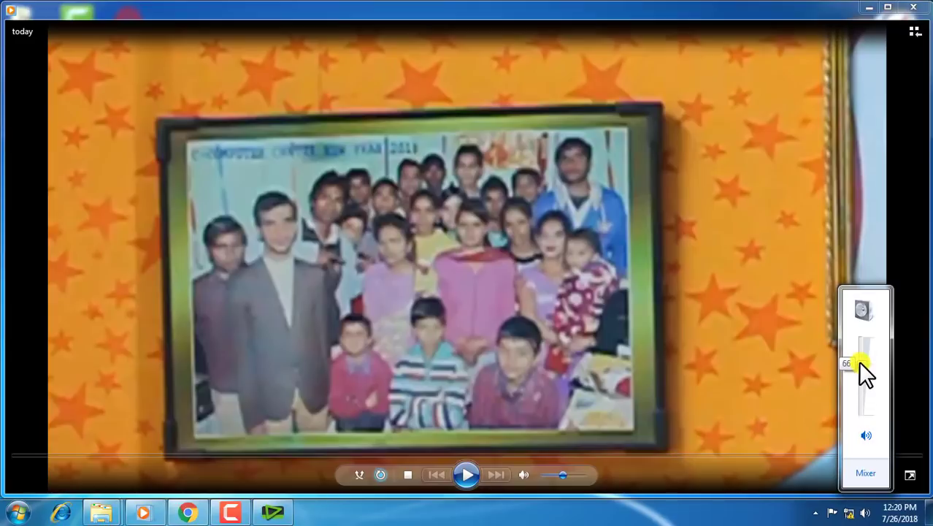
pyautogui.click(467, 475)
pyautogui.doubleClick(455, 373)
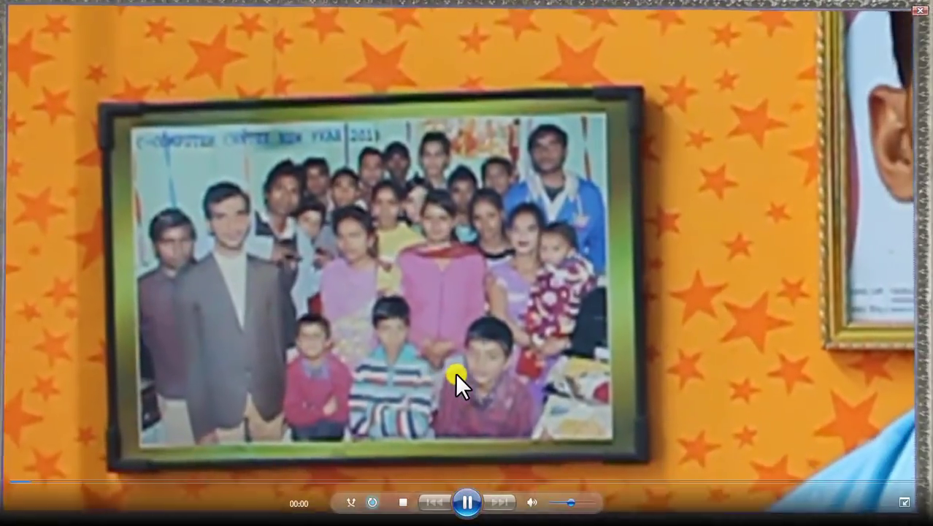